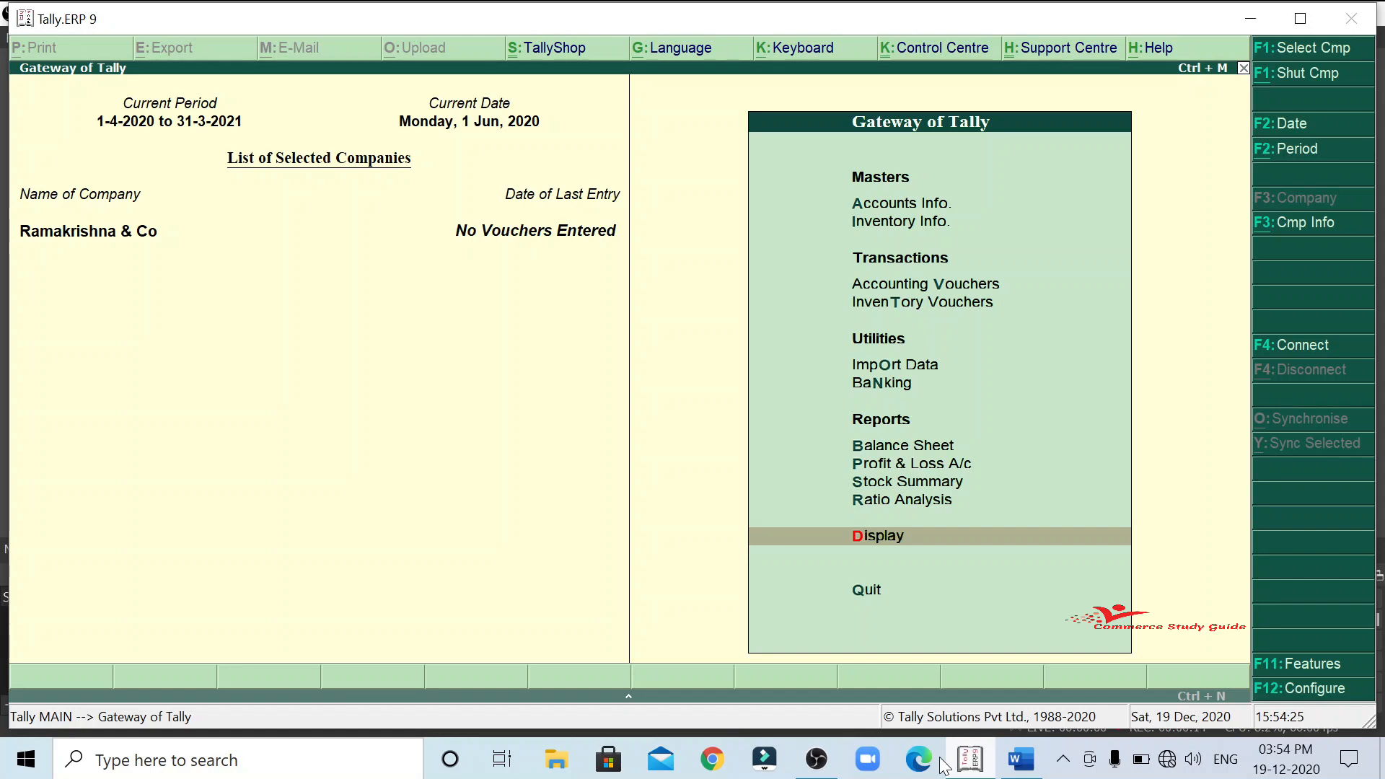
Switch to the contra voucher document in Word and review the definition, the transaction types and the cash deposit example.
left_click(1019, 765)
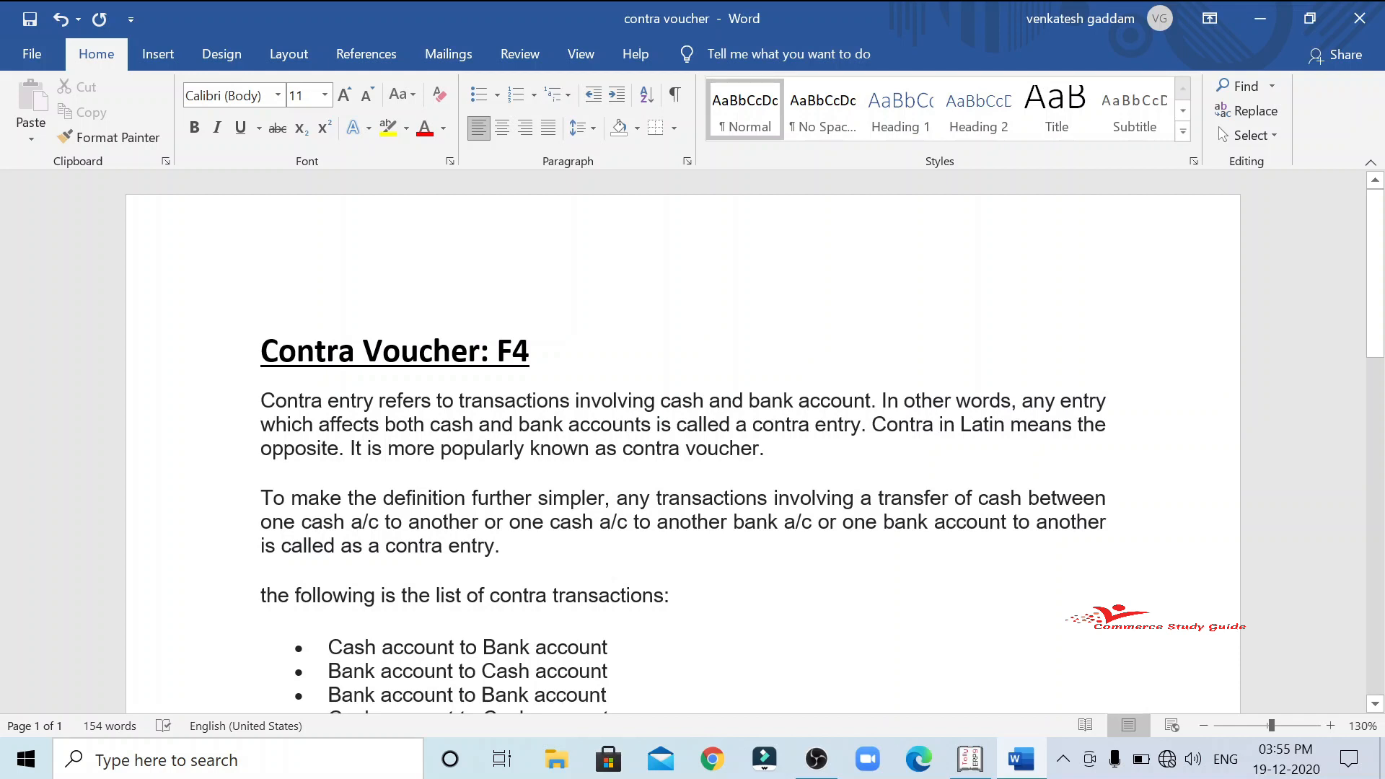
scroll(755, 436, "down", 3)
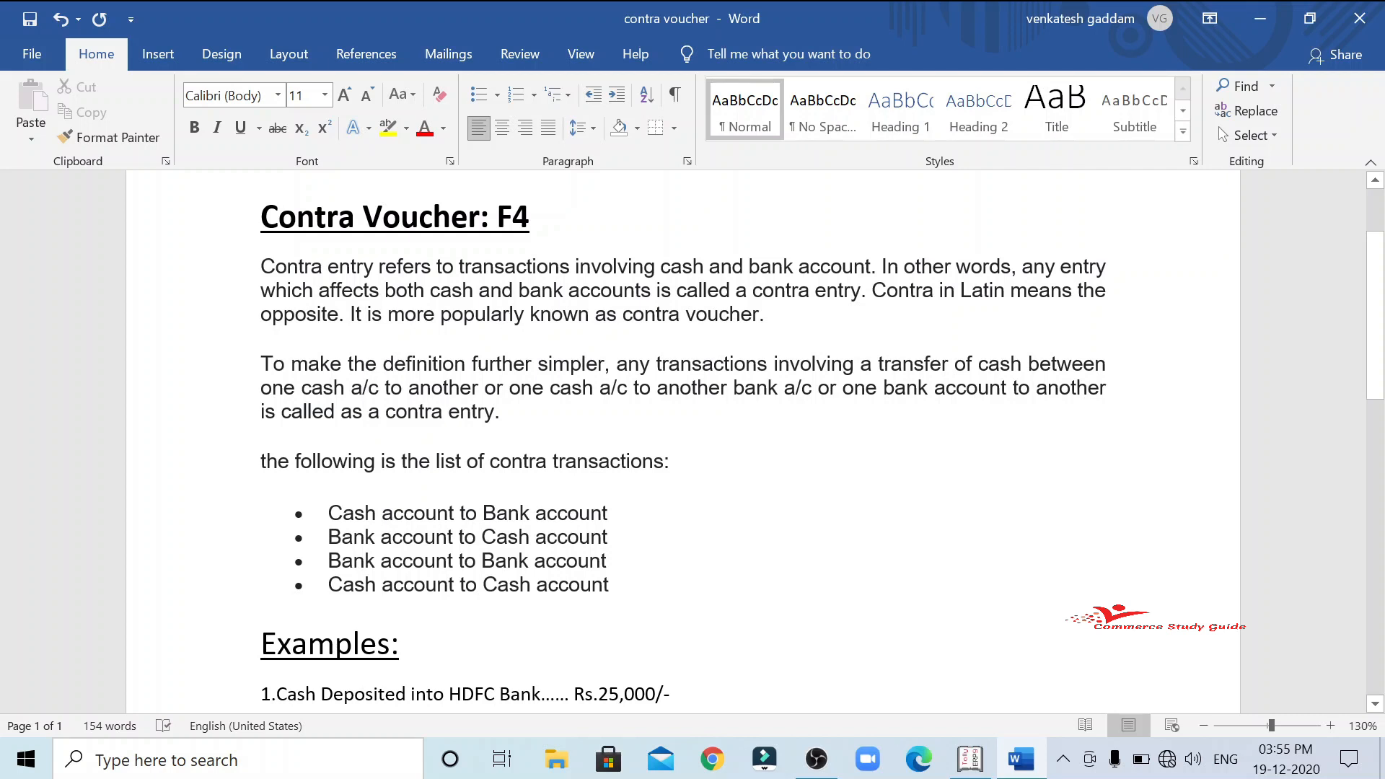
scroll(678, 440, "down", 5)
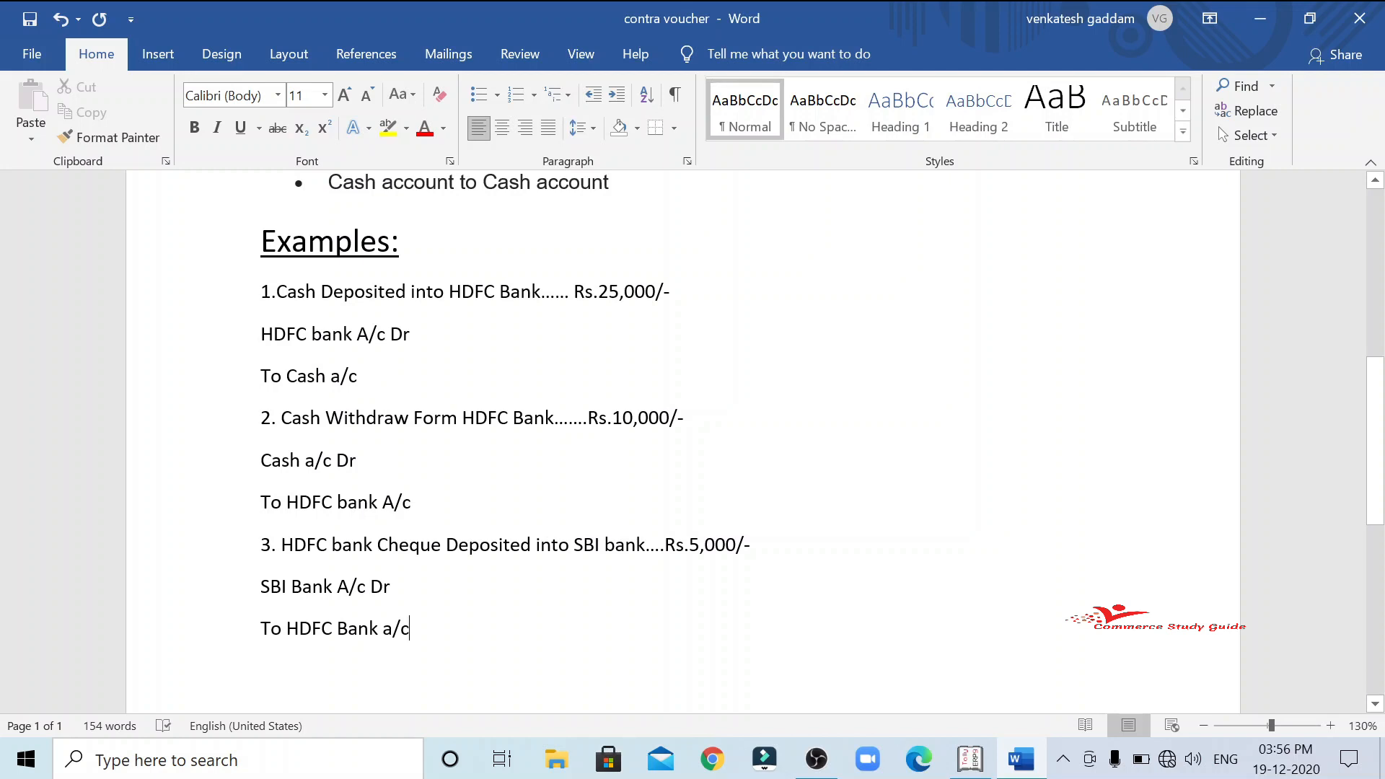
scroll(682, 440, "up", 15)
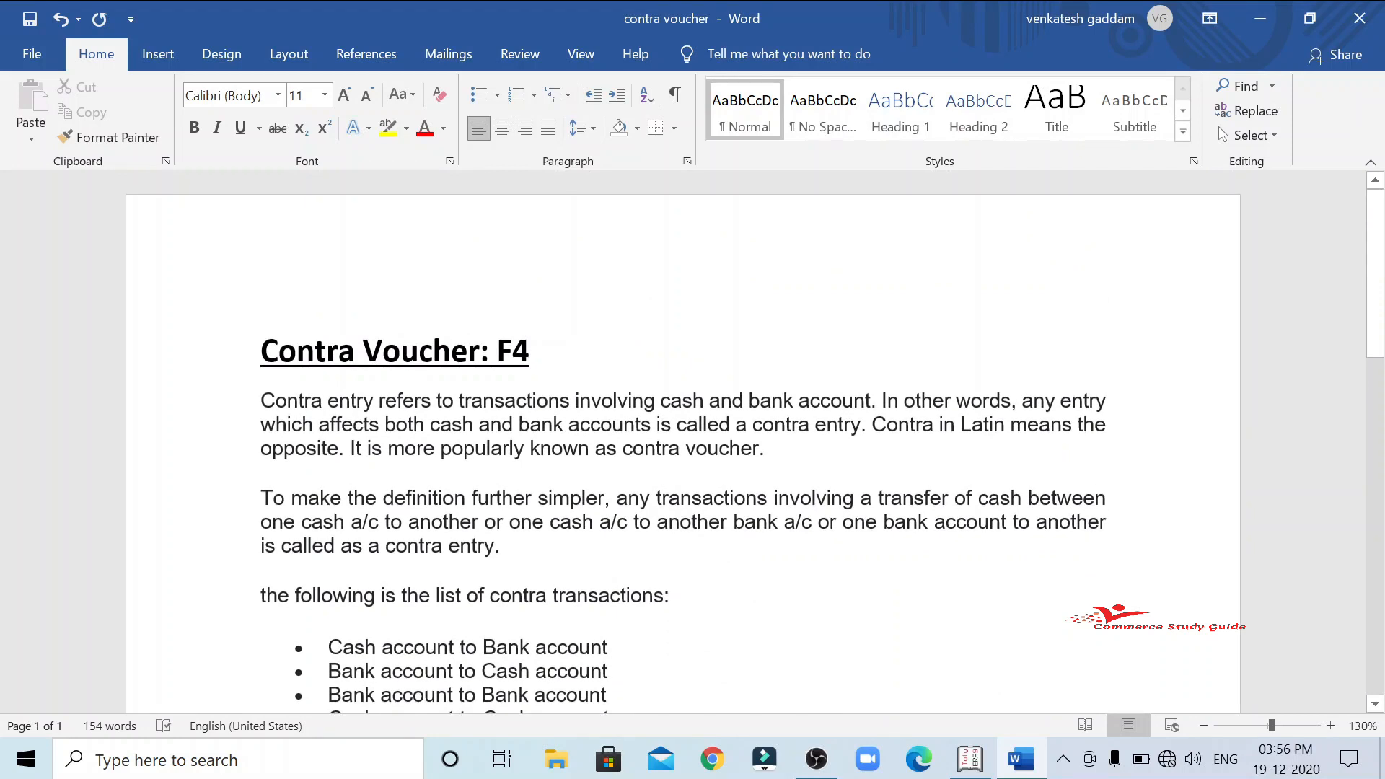
left_click_drag(497, 353, 529, 354)
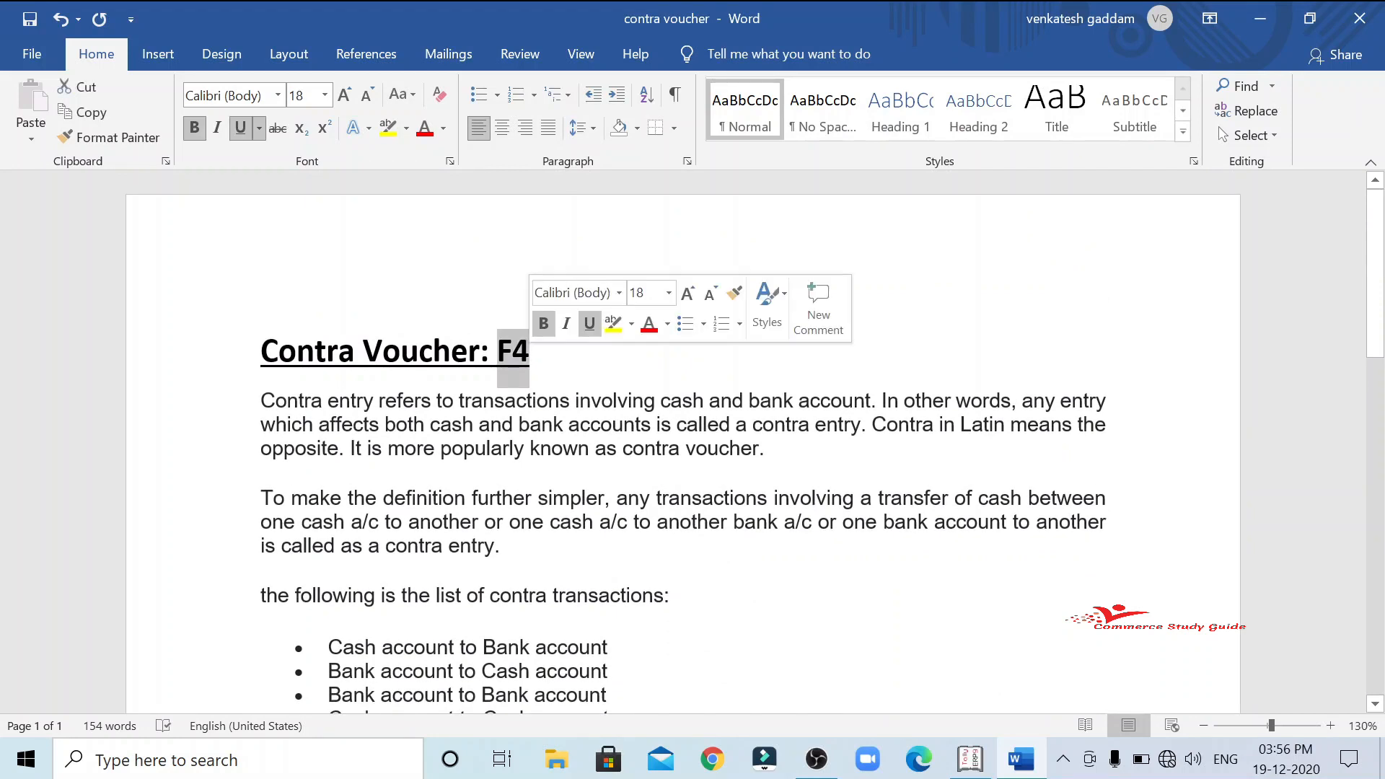
left_click(531, 352)
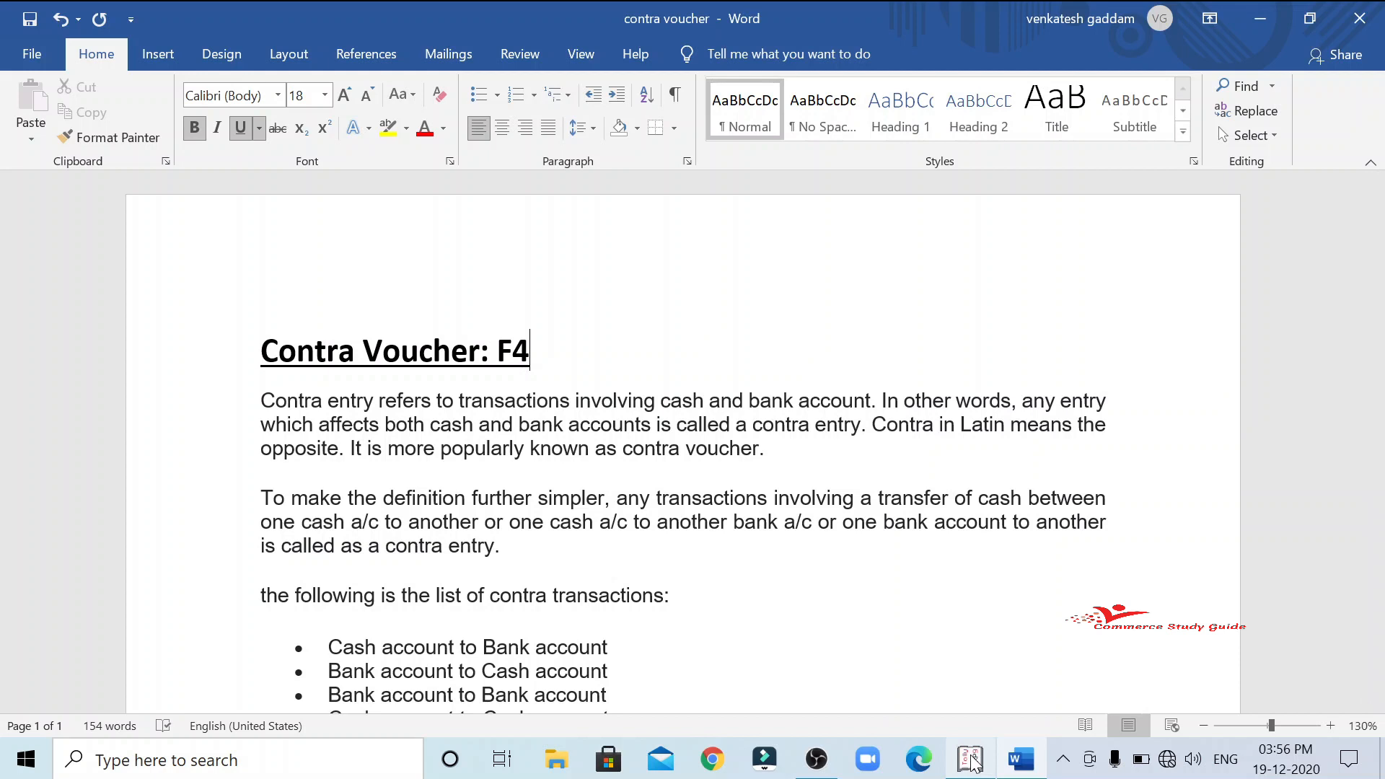
scroll(682, 440, "down", 2)
scroll(682, 440, "down", 6)
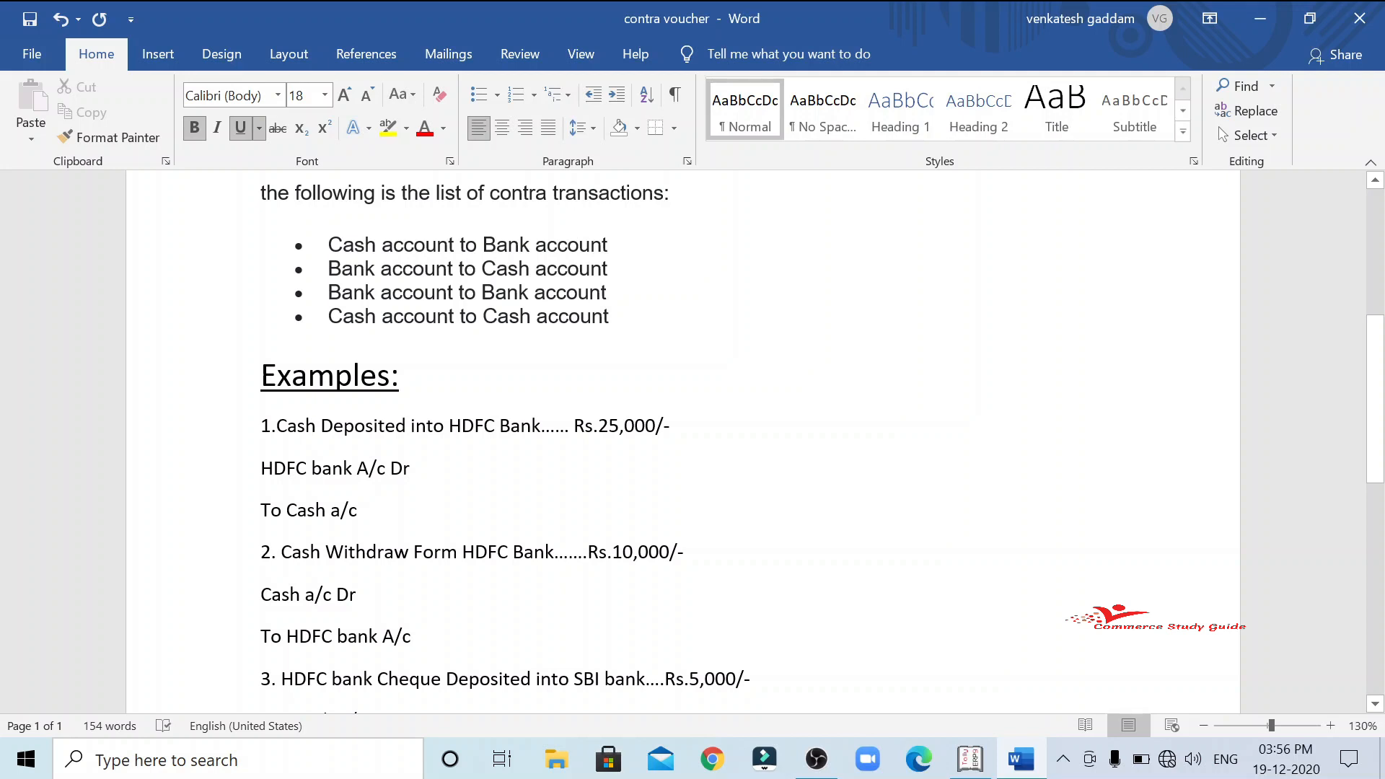
left_click_drag(276, 425, 634, 440)
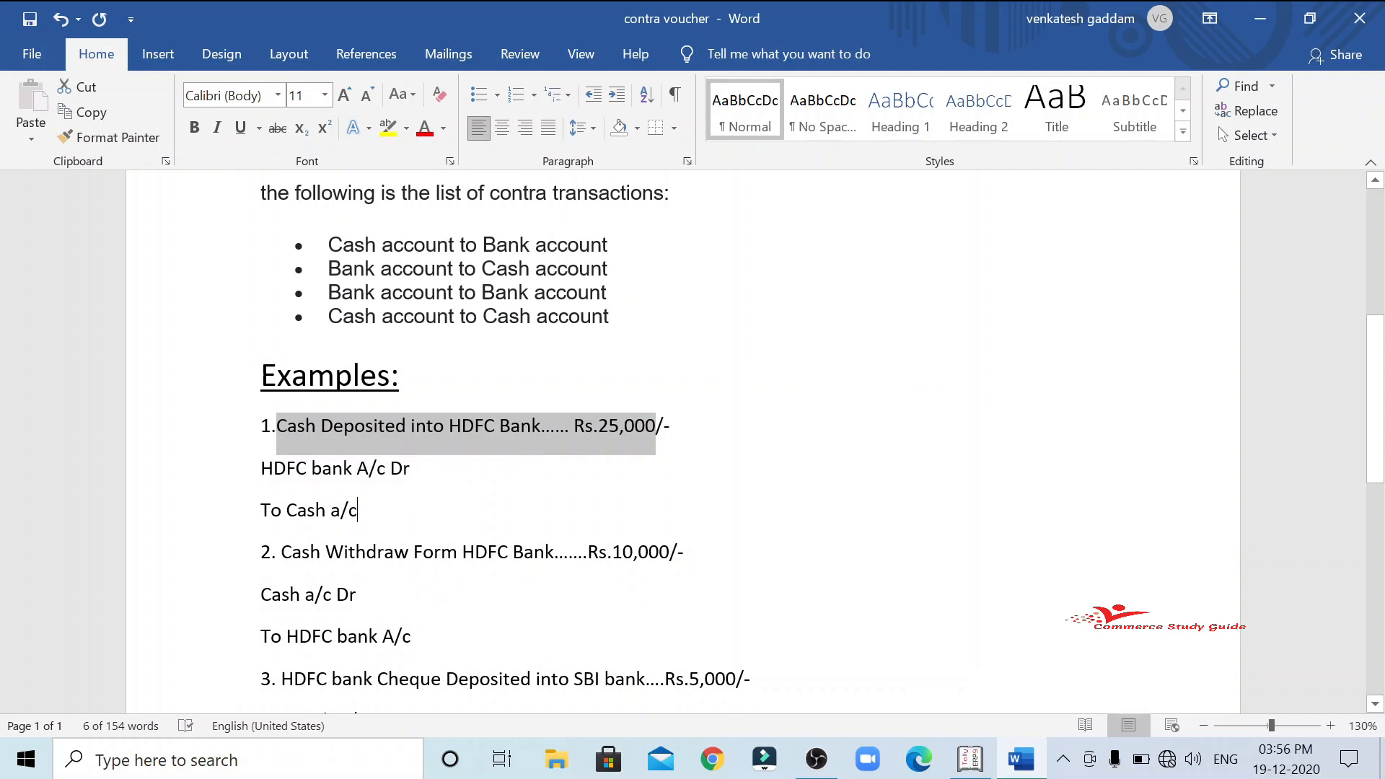
left_click(359, 510)
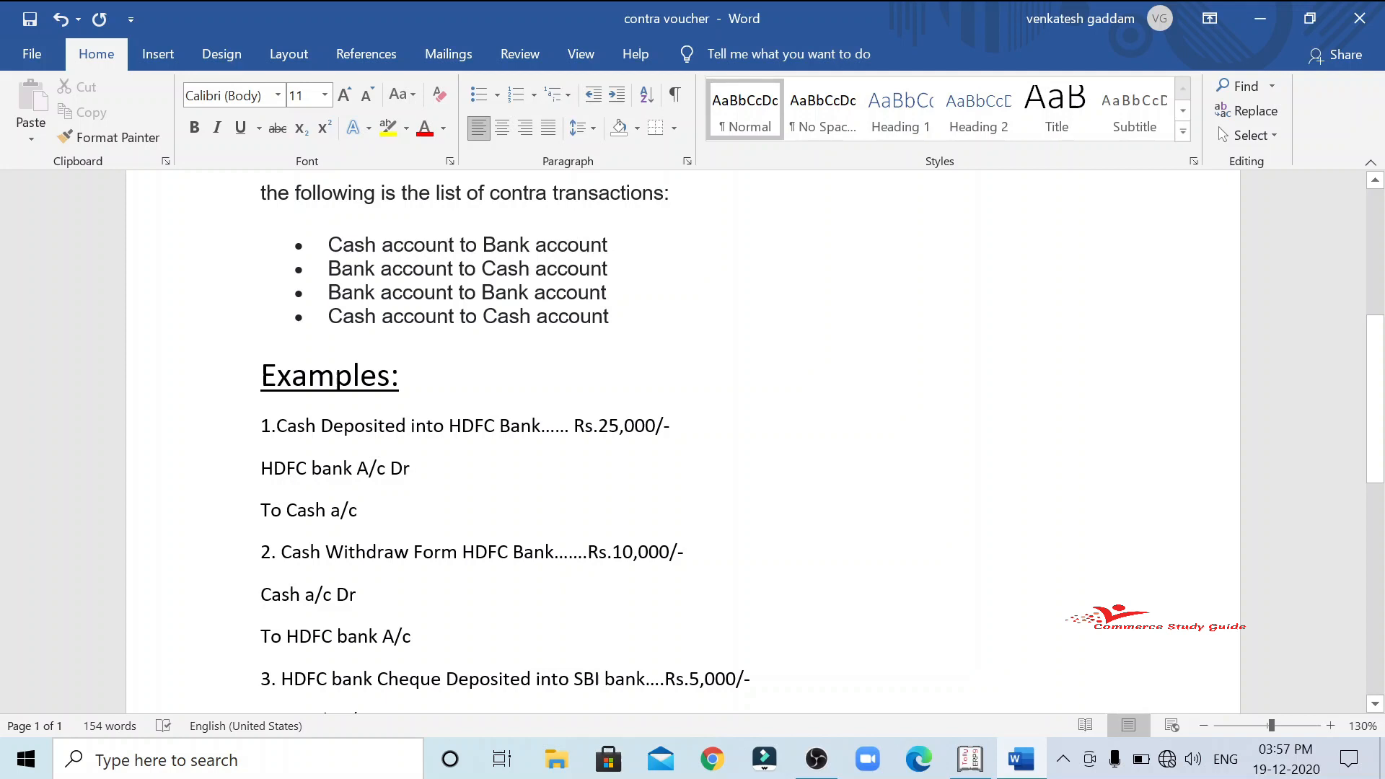
Switch to Tally.ERP 9 and start a new single ledger named HDFC BANK A/C.
left_click(970, 759)
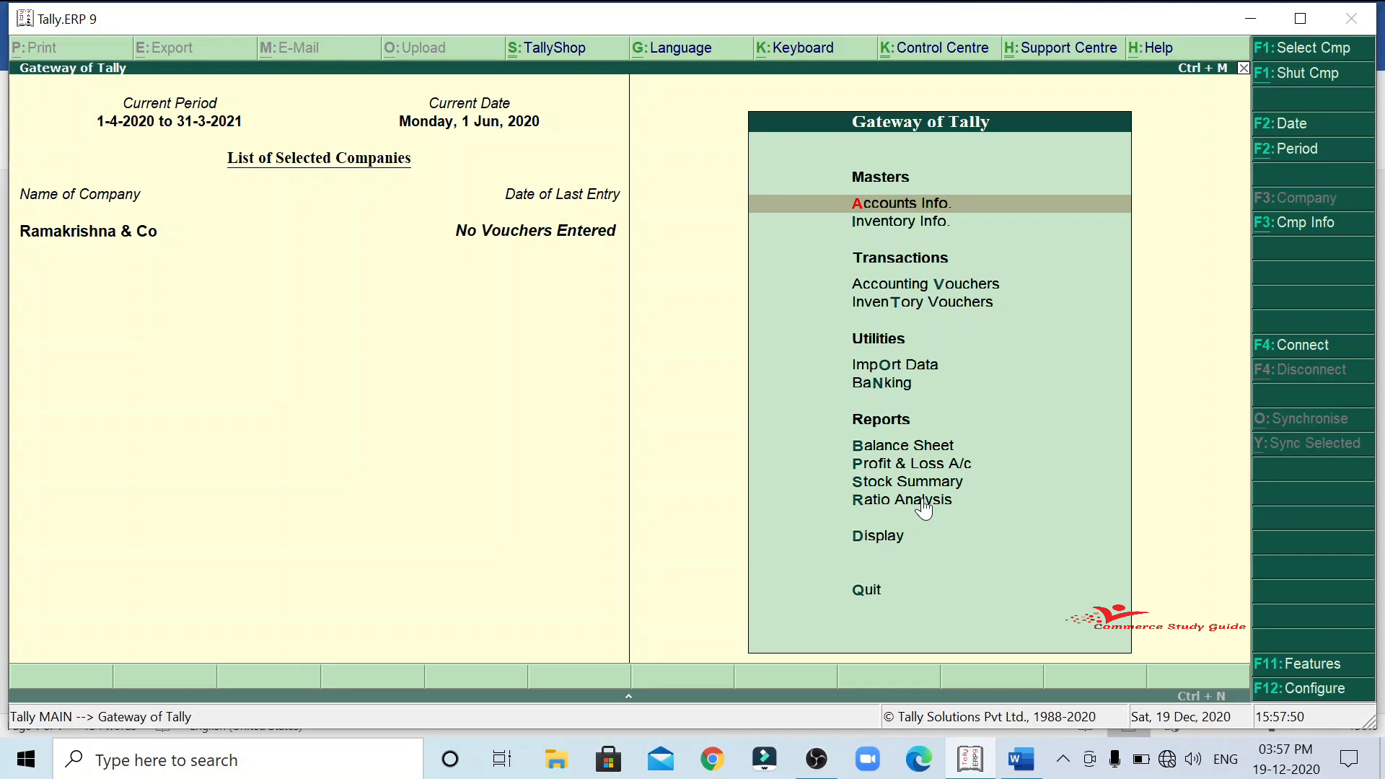
key("Return")
key("l")
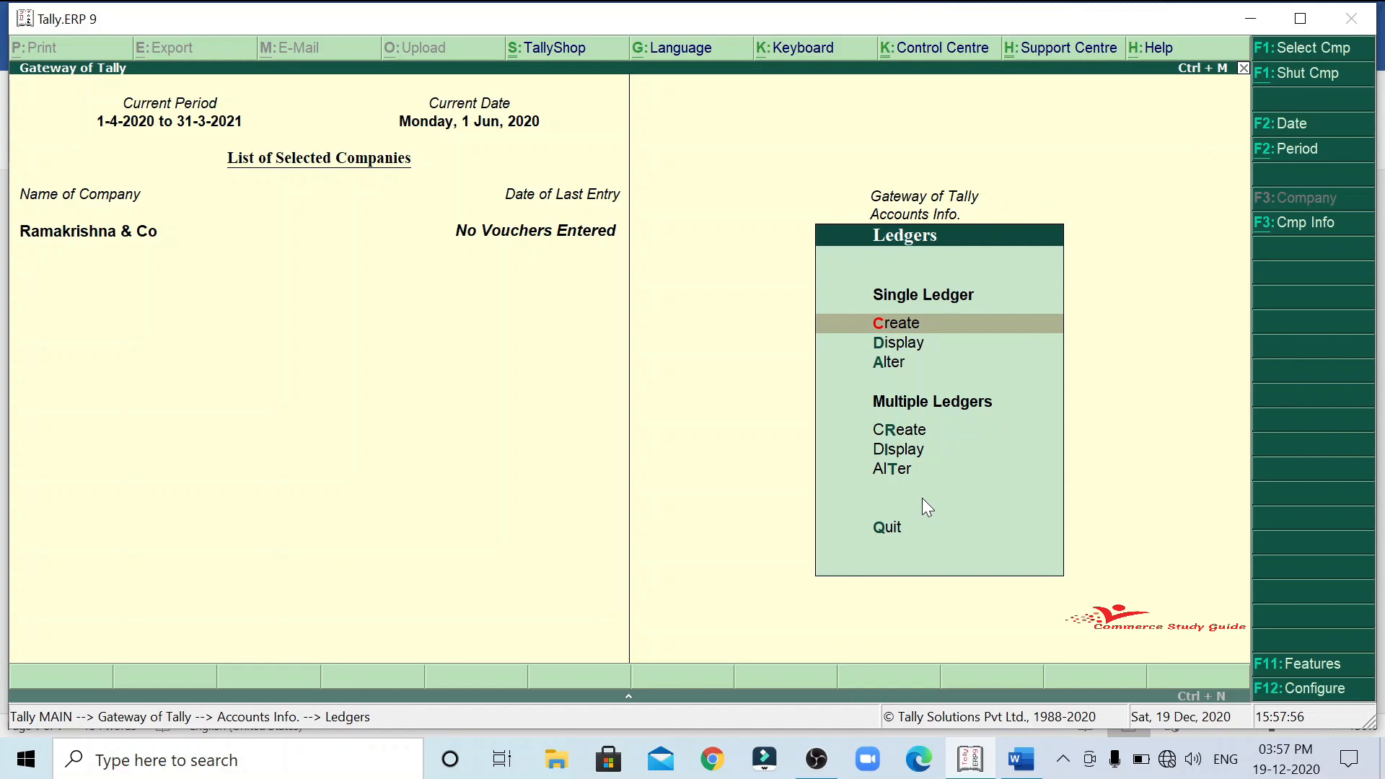
key("Return")
type("Hd")
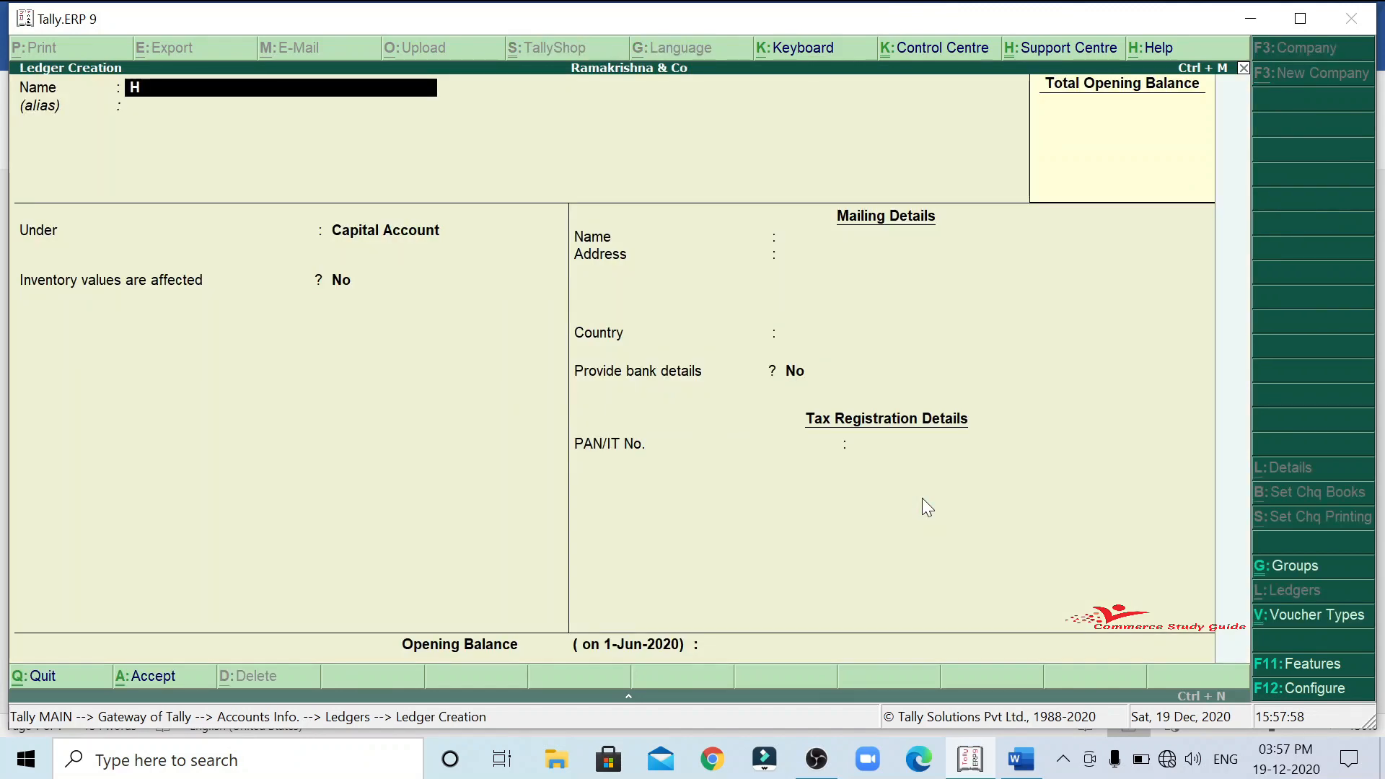
key("BackSpace")
key("BackSpace")
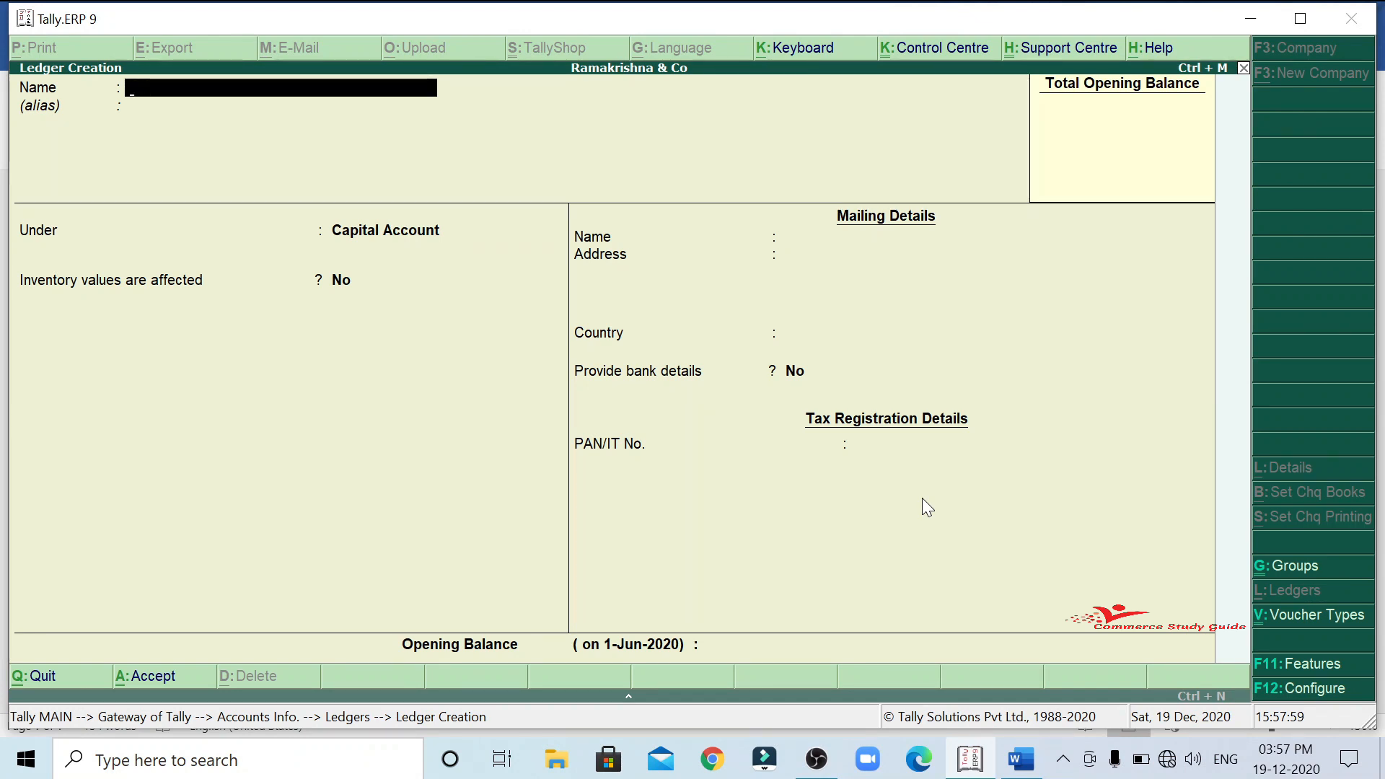
type("HDF")
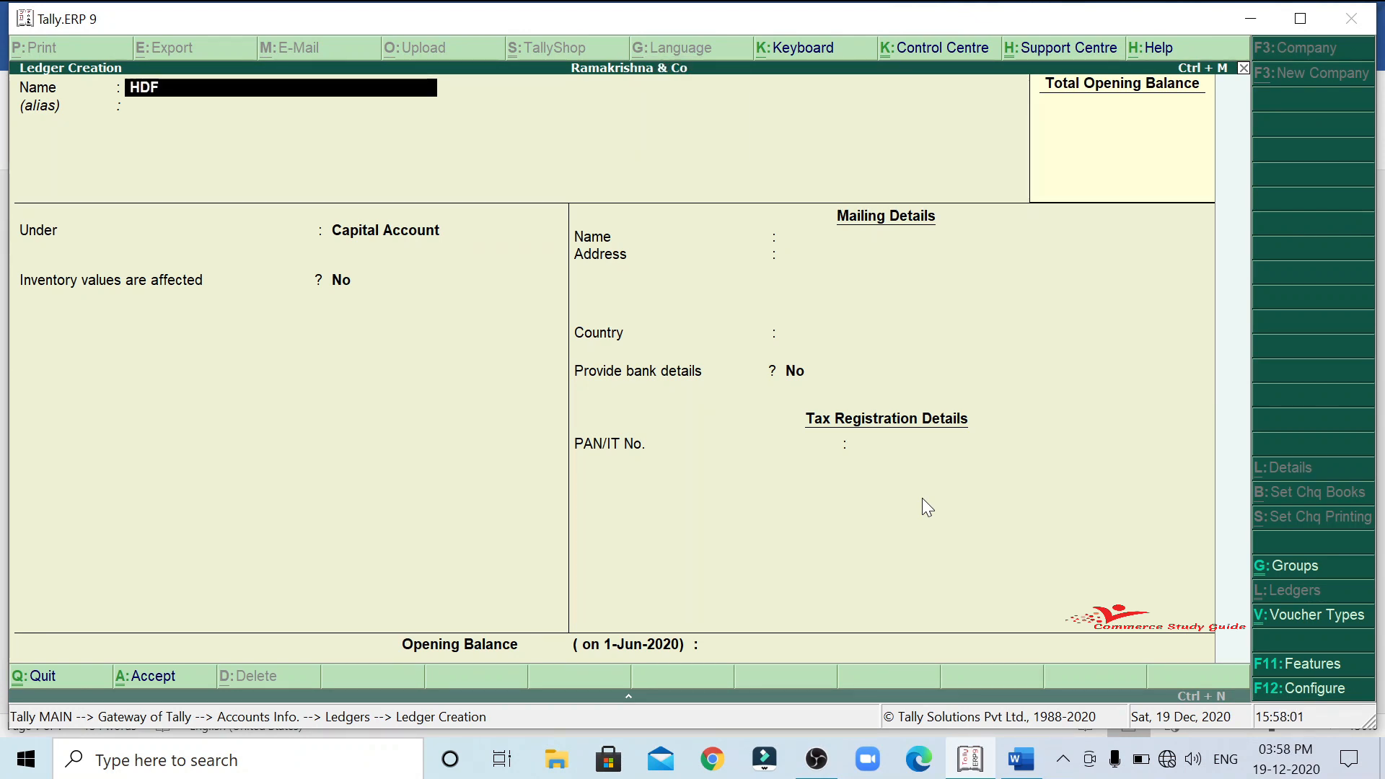
type("C BANK A/C")
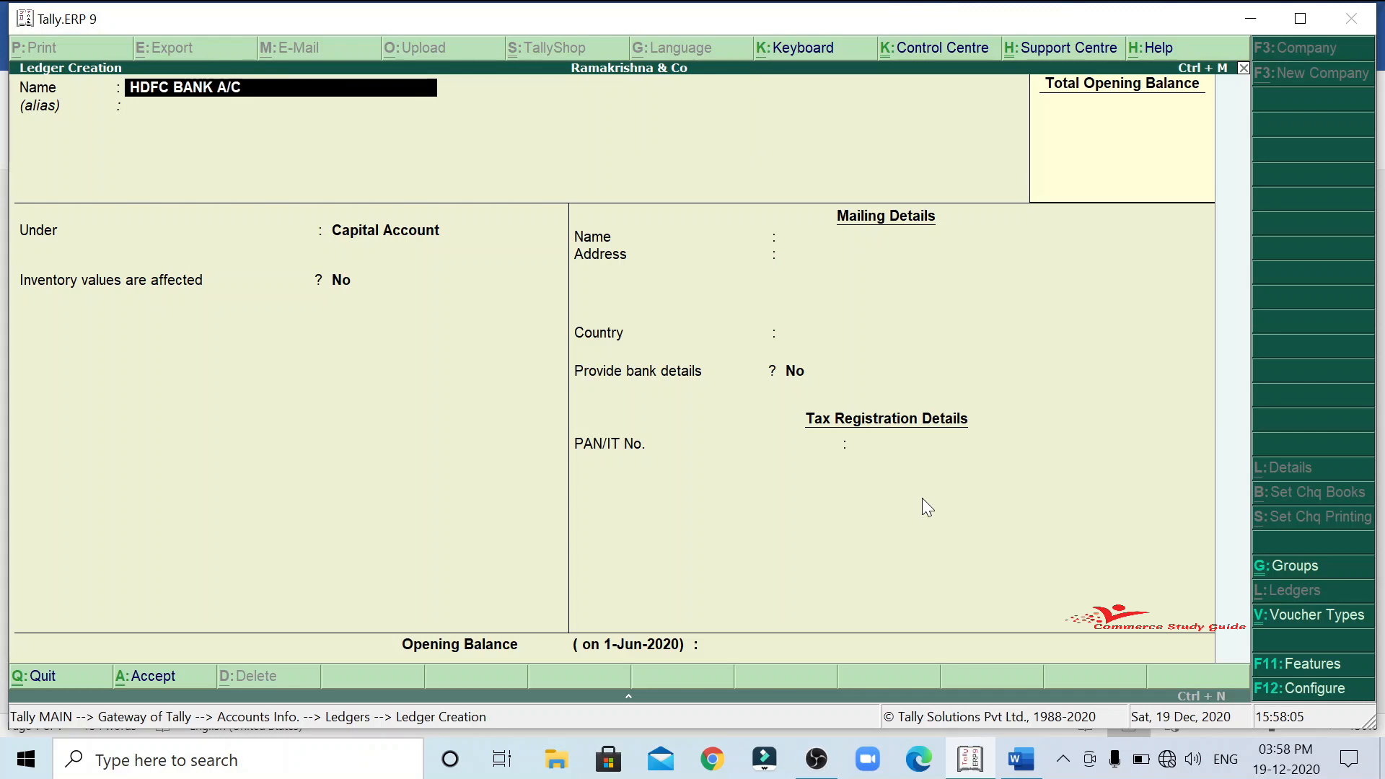
key("Return")
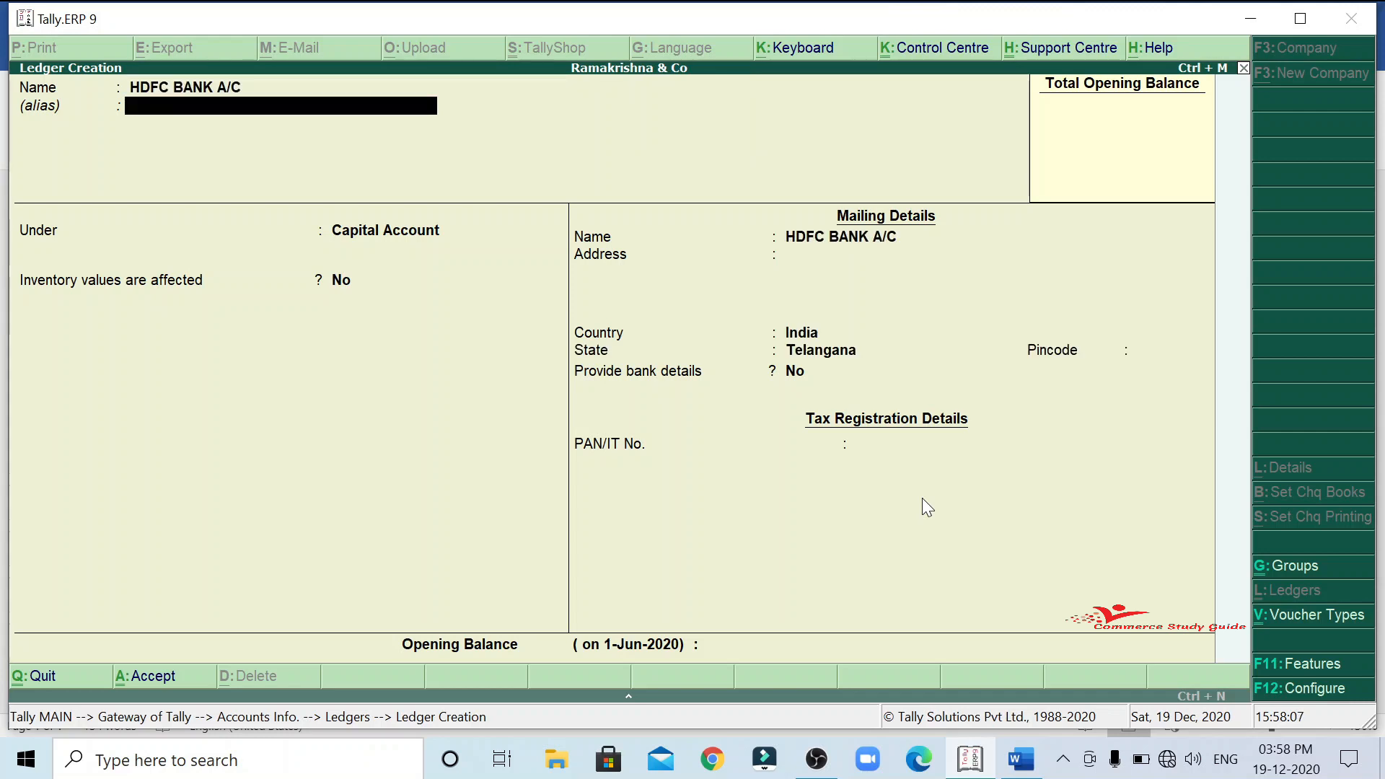
Leave the alias empty and place the HDFC BANK A/C ledger under the Bank Accounts group.
key("Return")
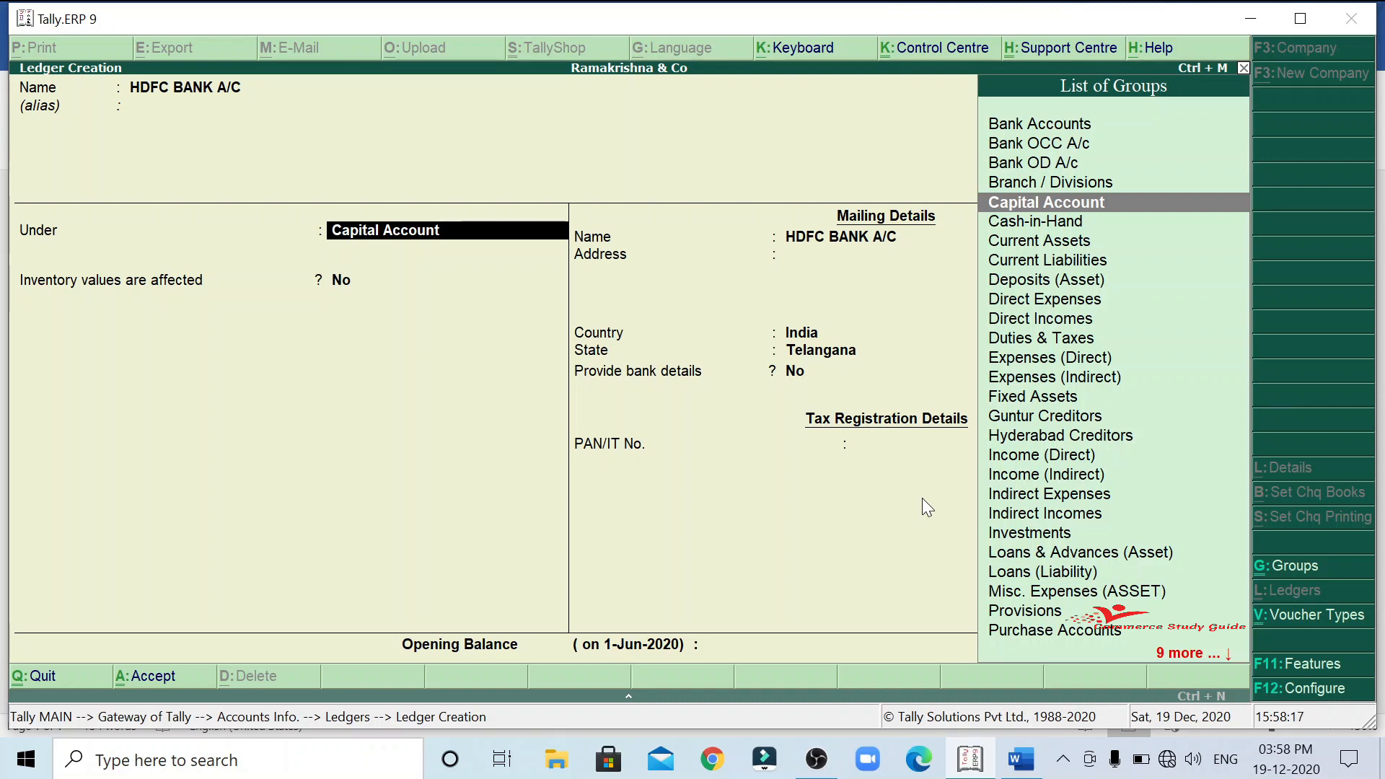
type("B")
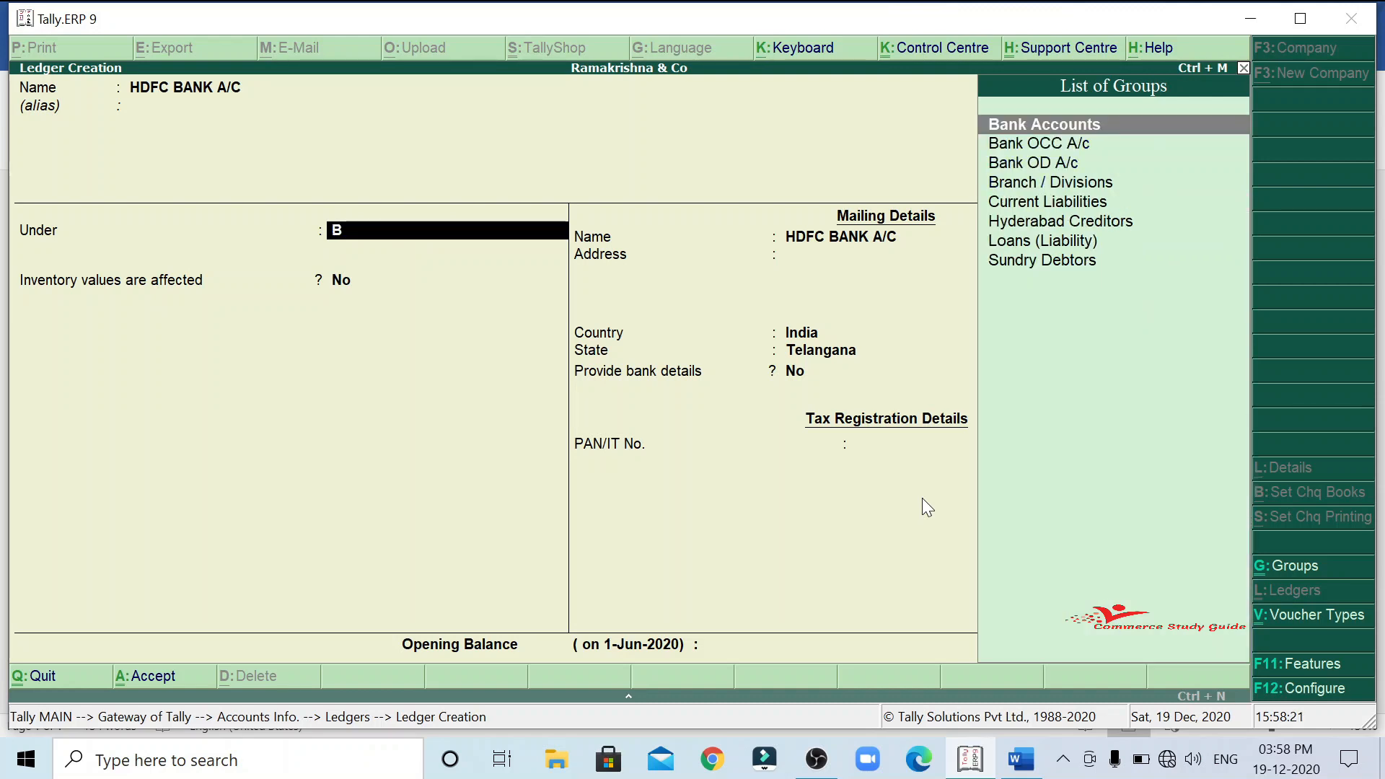
key("Return")
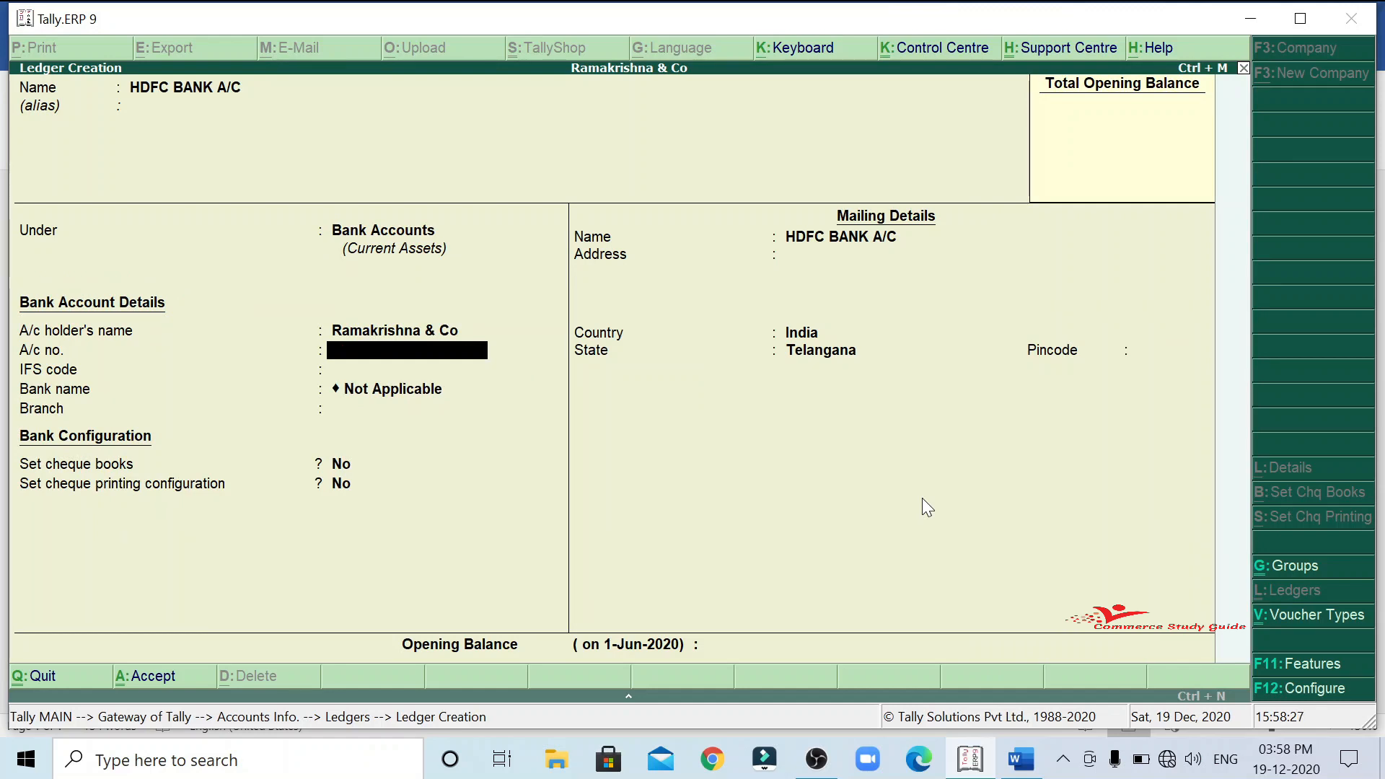
Keep the default bank, cheque and mailing details, leave the opening balance empty, and save the HDFC bank ledger.
key("Return")
key("Return")
key("Return")
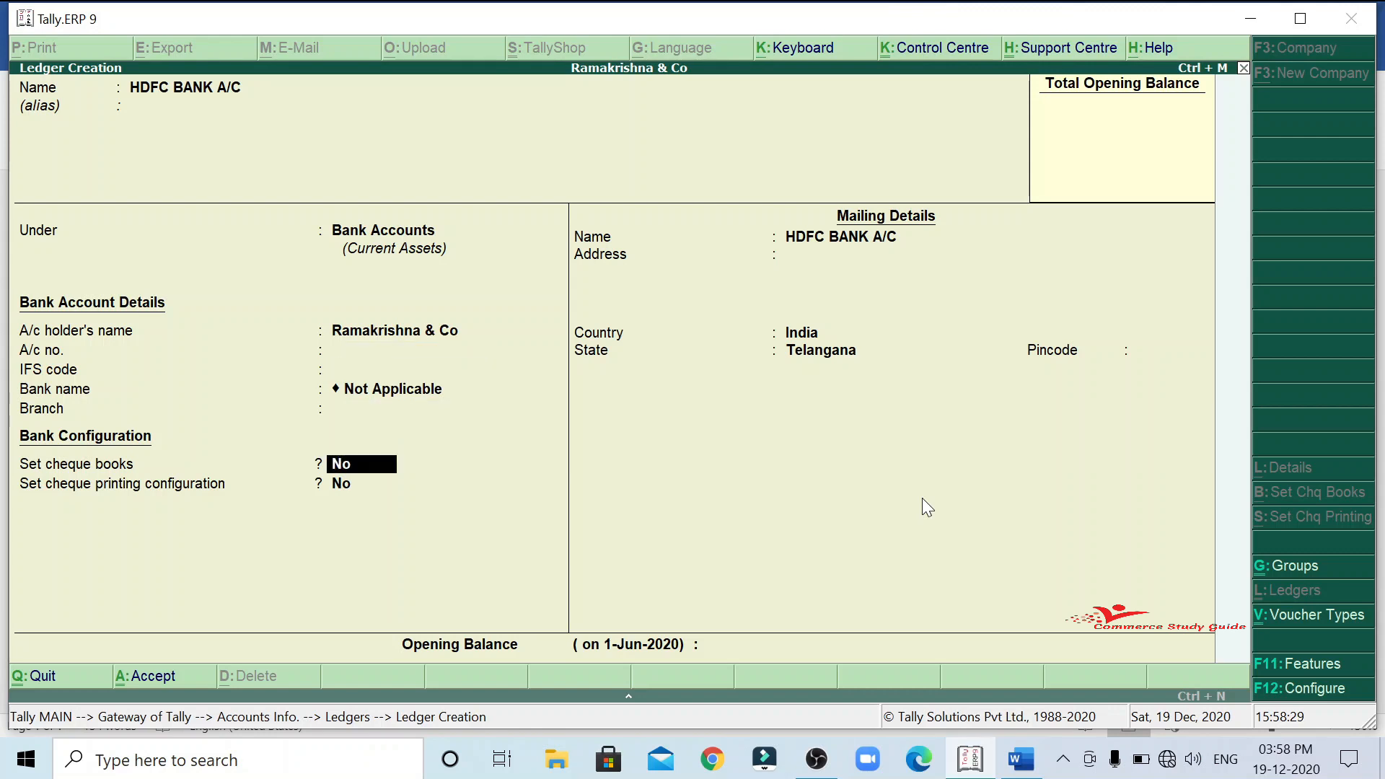
key("Return")
key("Return")
key("Return")
key("Return")
key("Return")
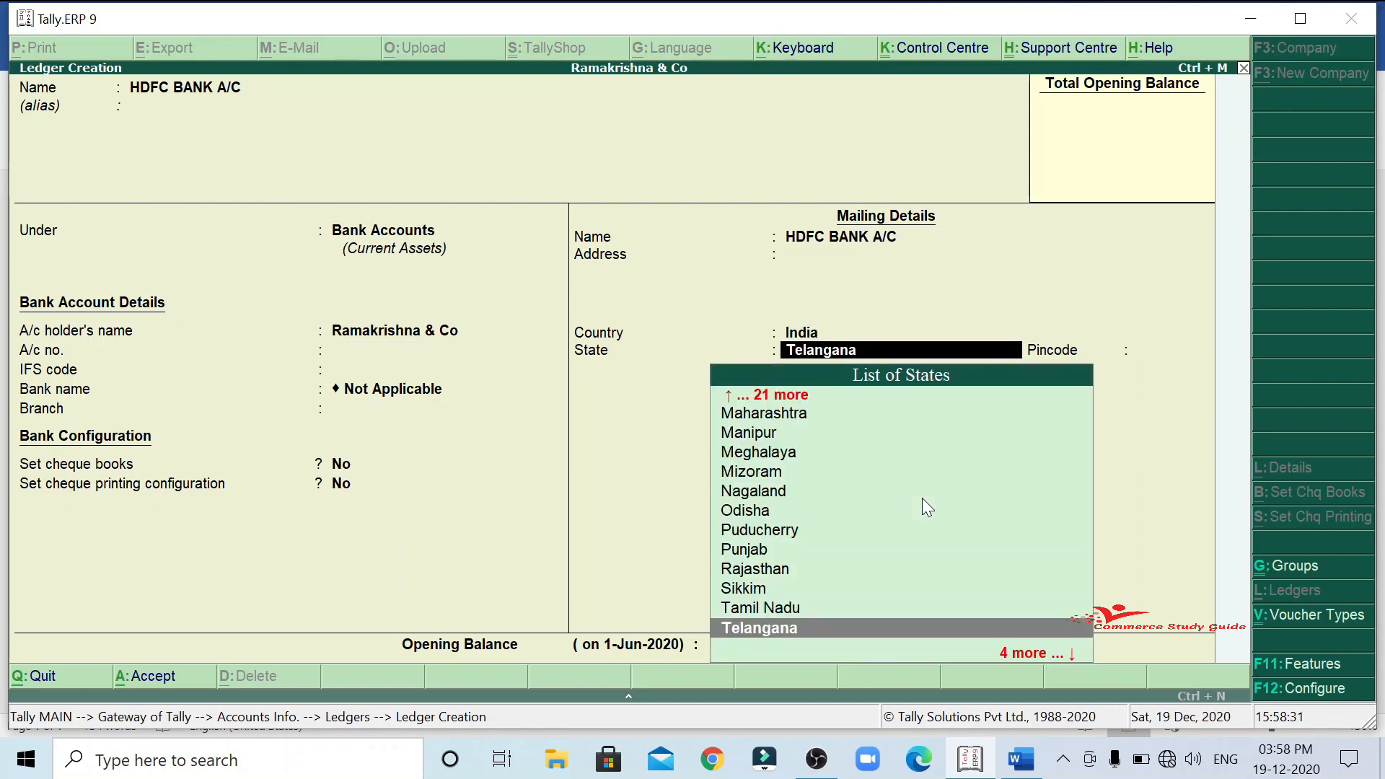
key("Return")
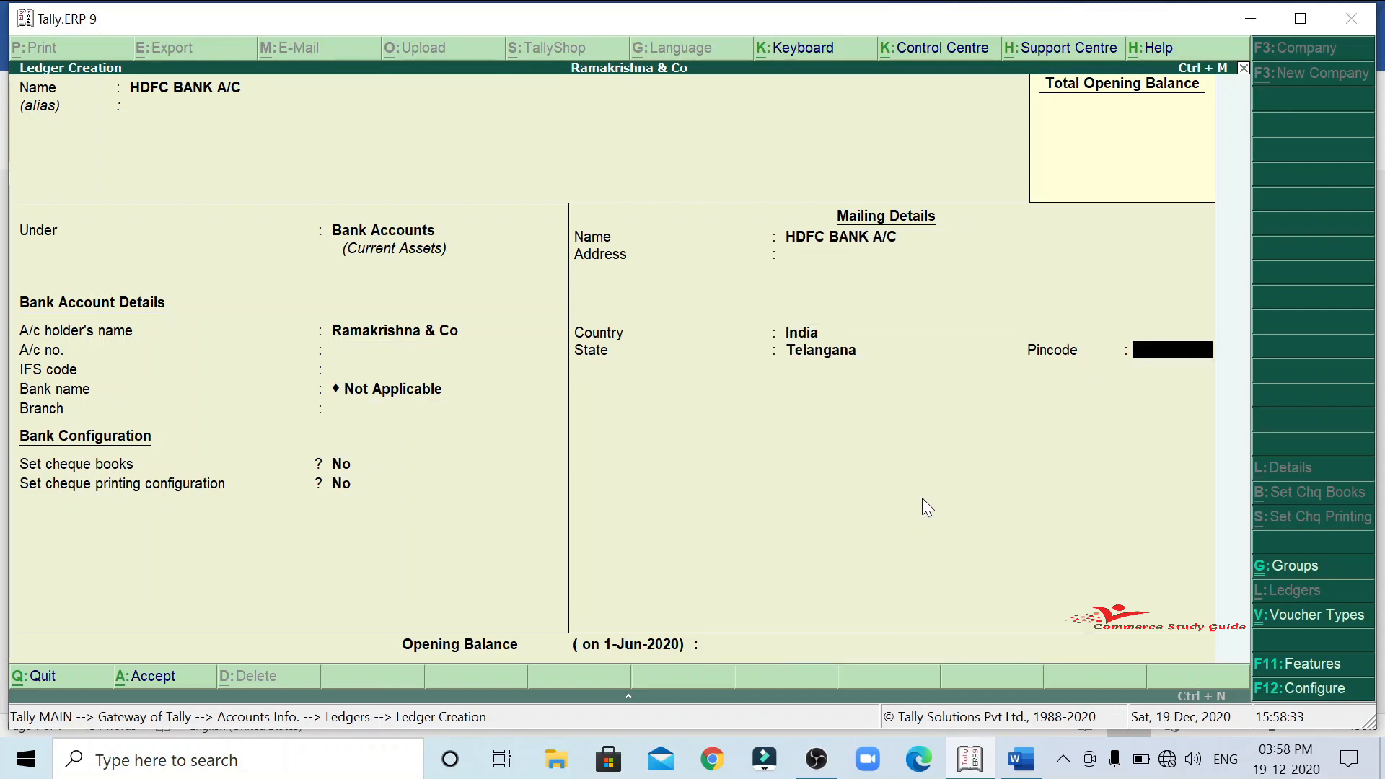
key("Return")
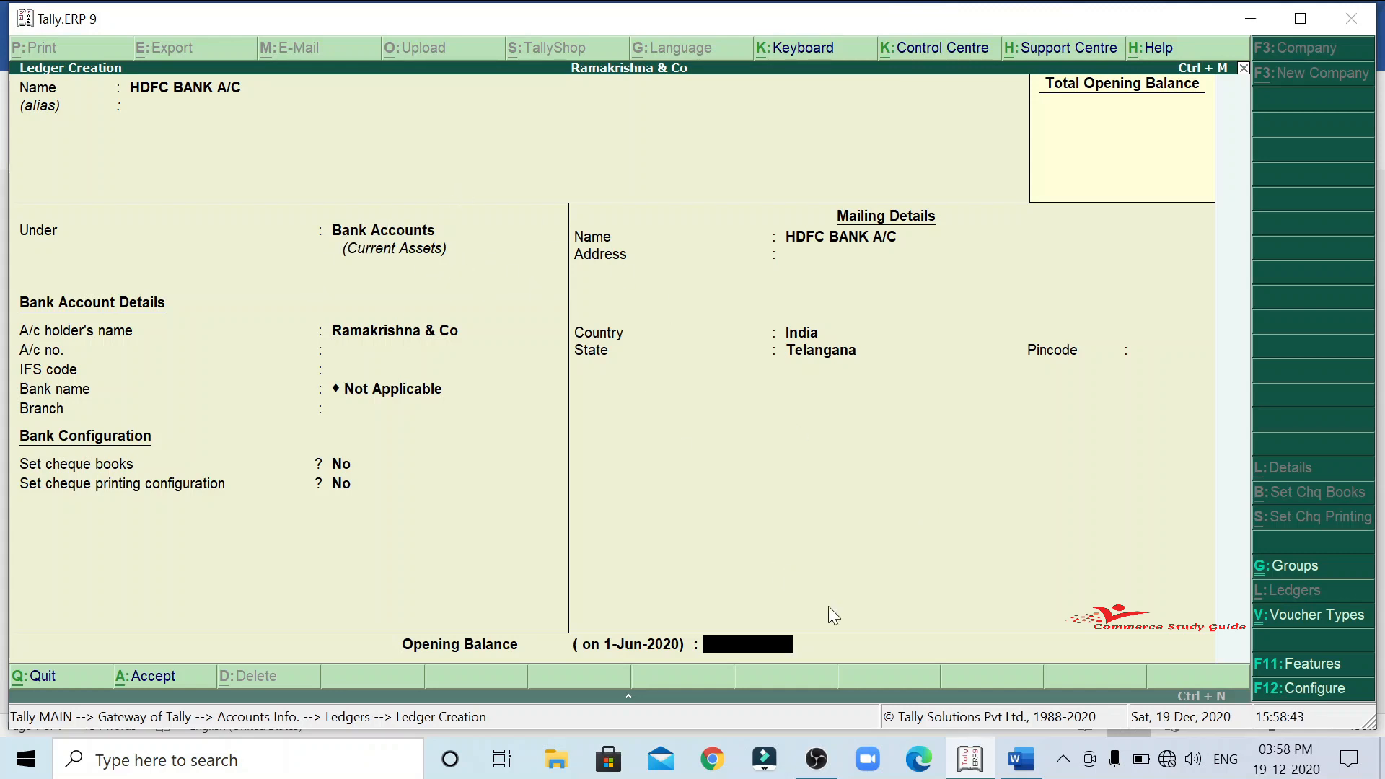
key("Return")
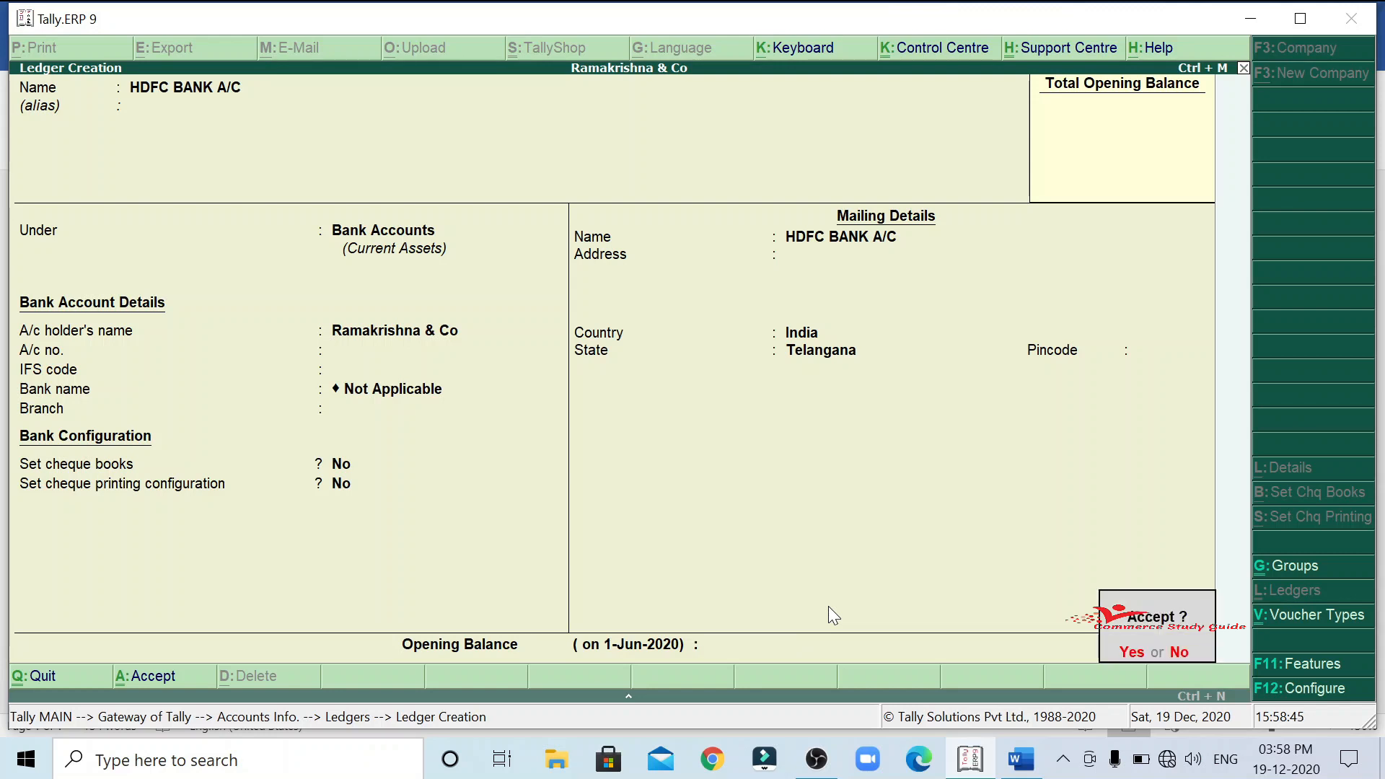
key("Return")
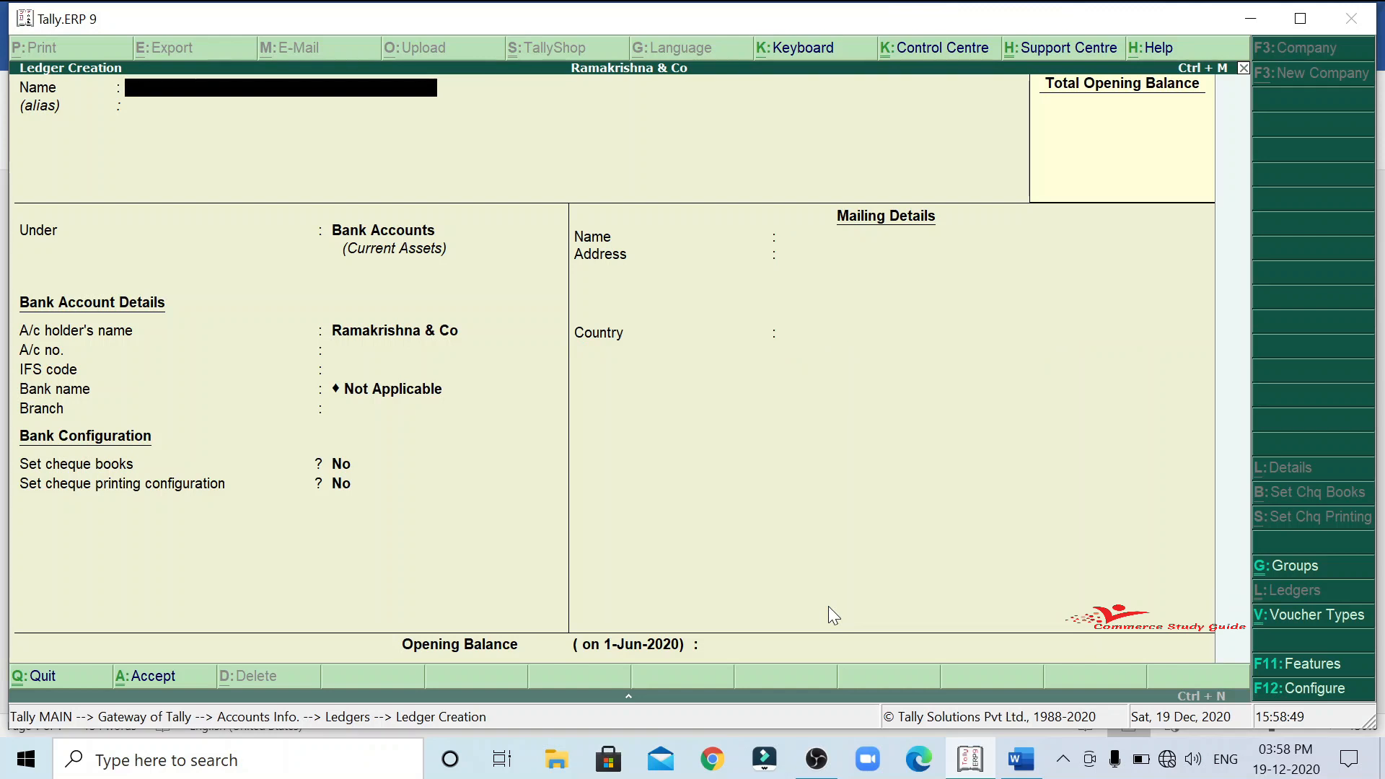
Leave ledger creation and open a new Contra voucher under Accounting Vouchers.
key("Escape")
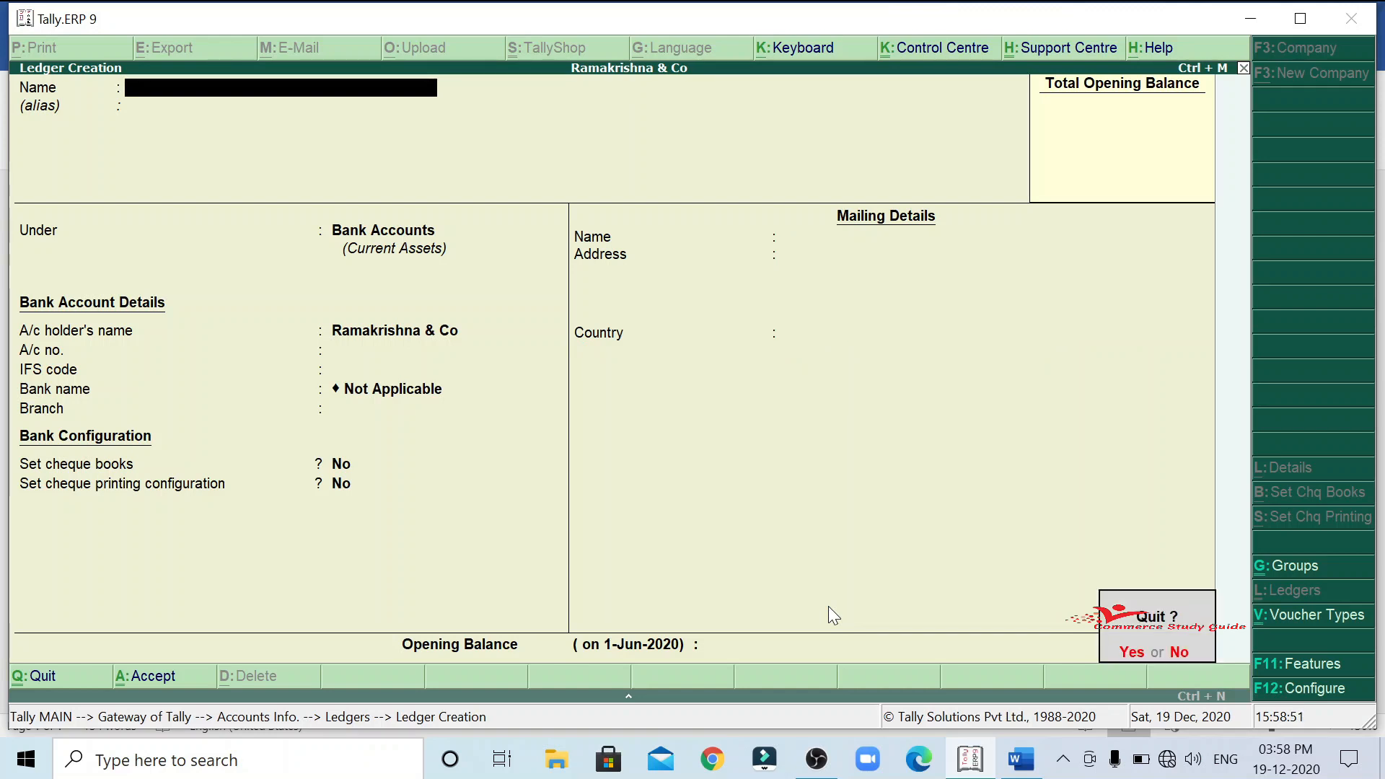
key("Return")
key("Escape")
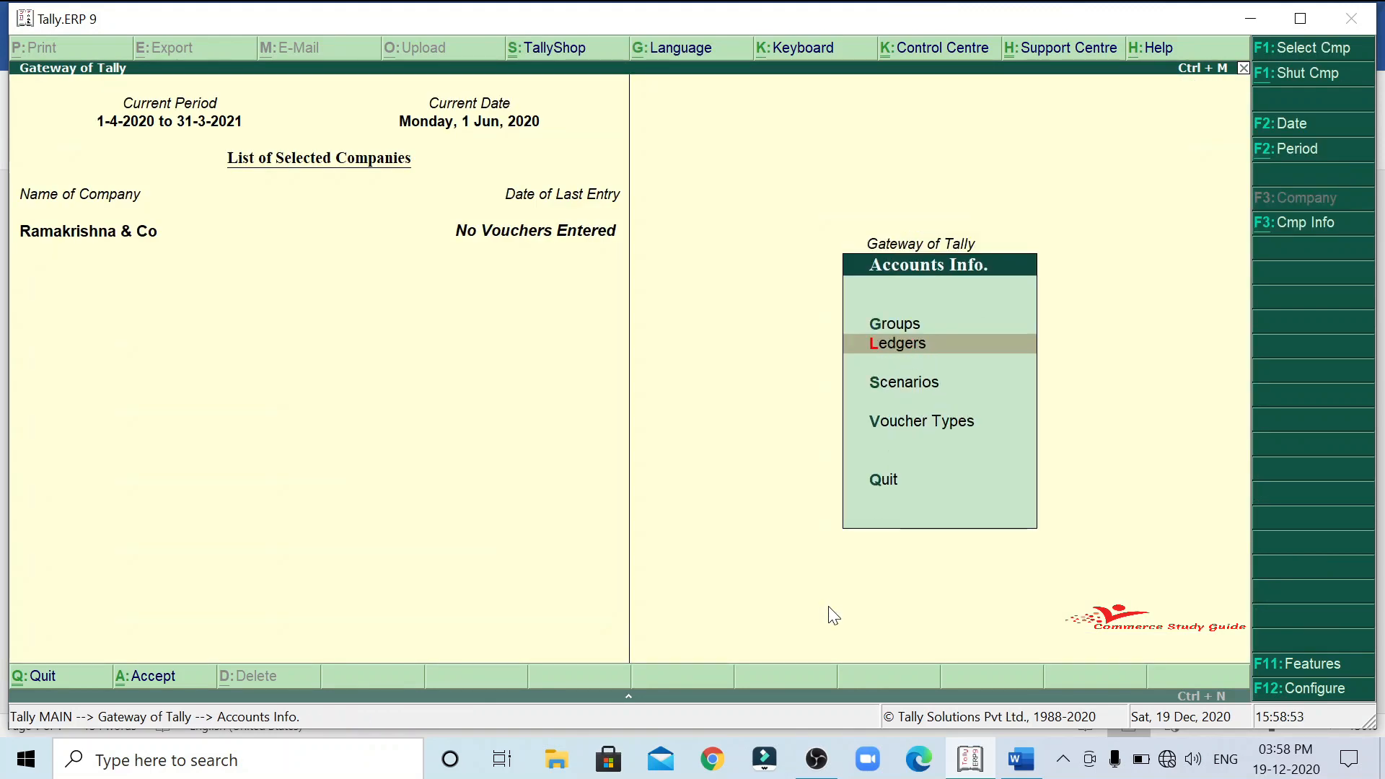
key("Escape")
key("Down")
key("Down")
key("Down")
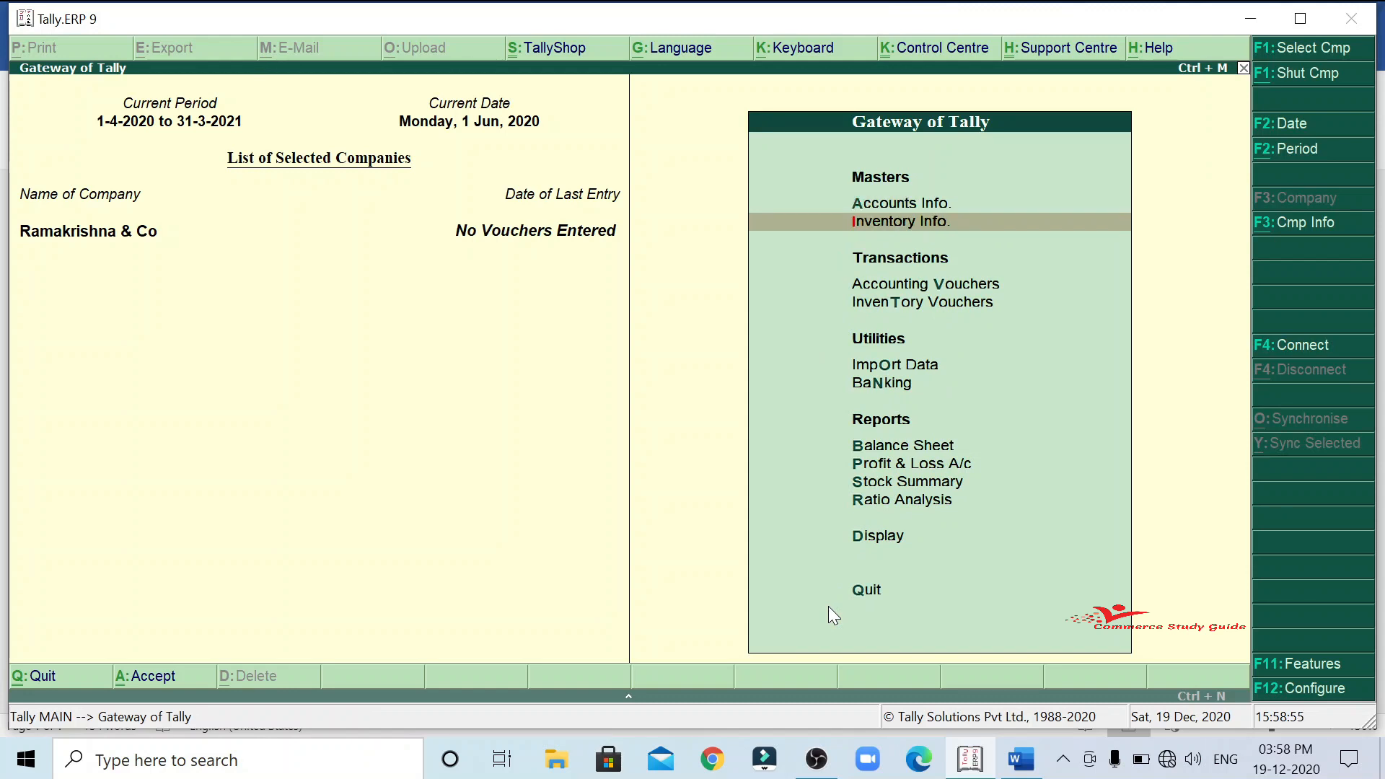
key("Up")
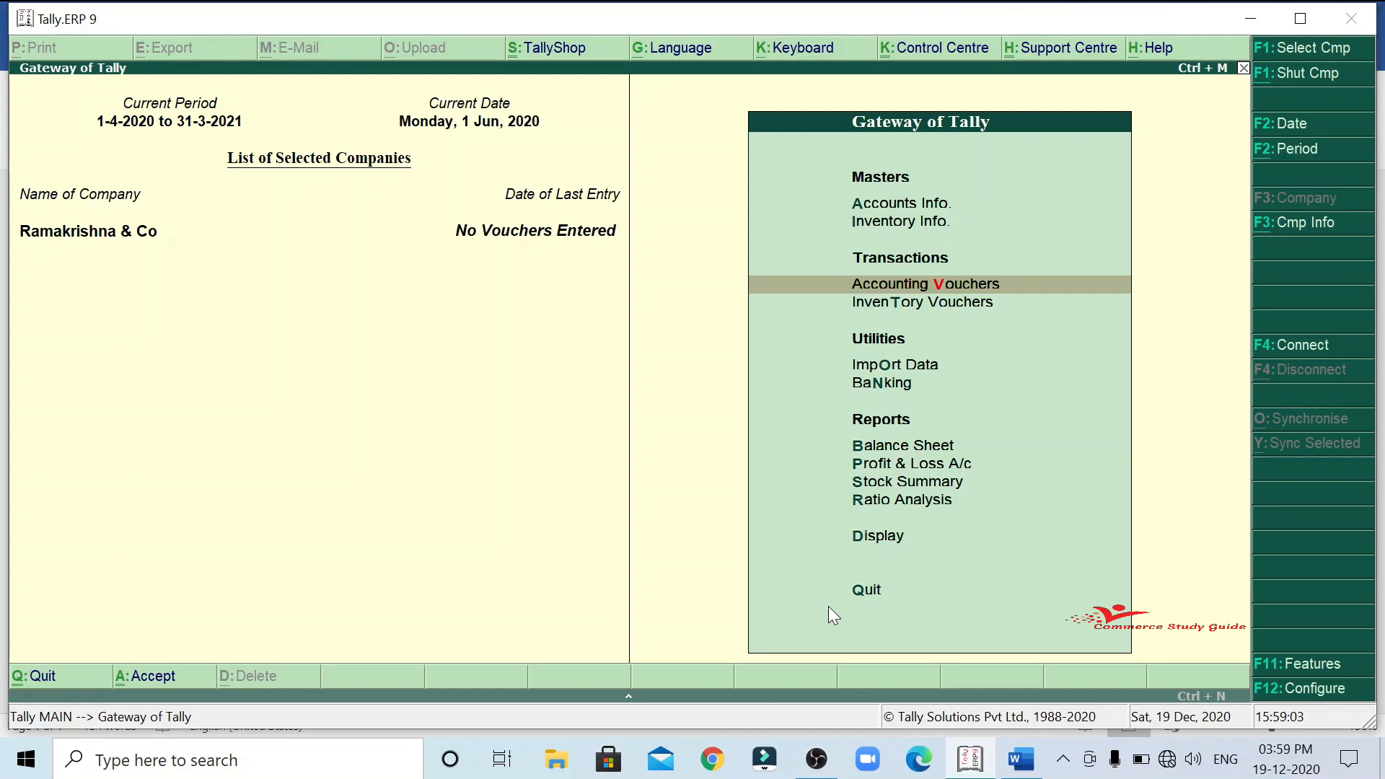
key("Return")
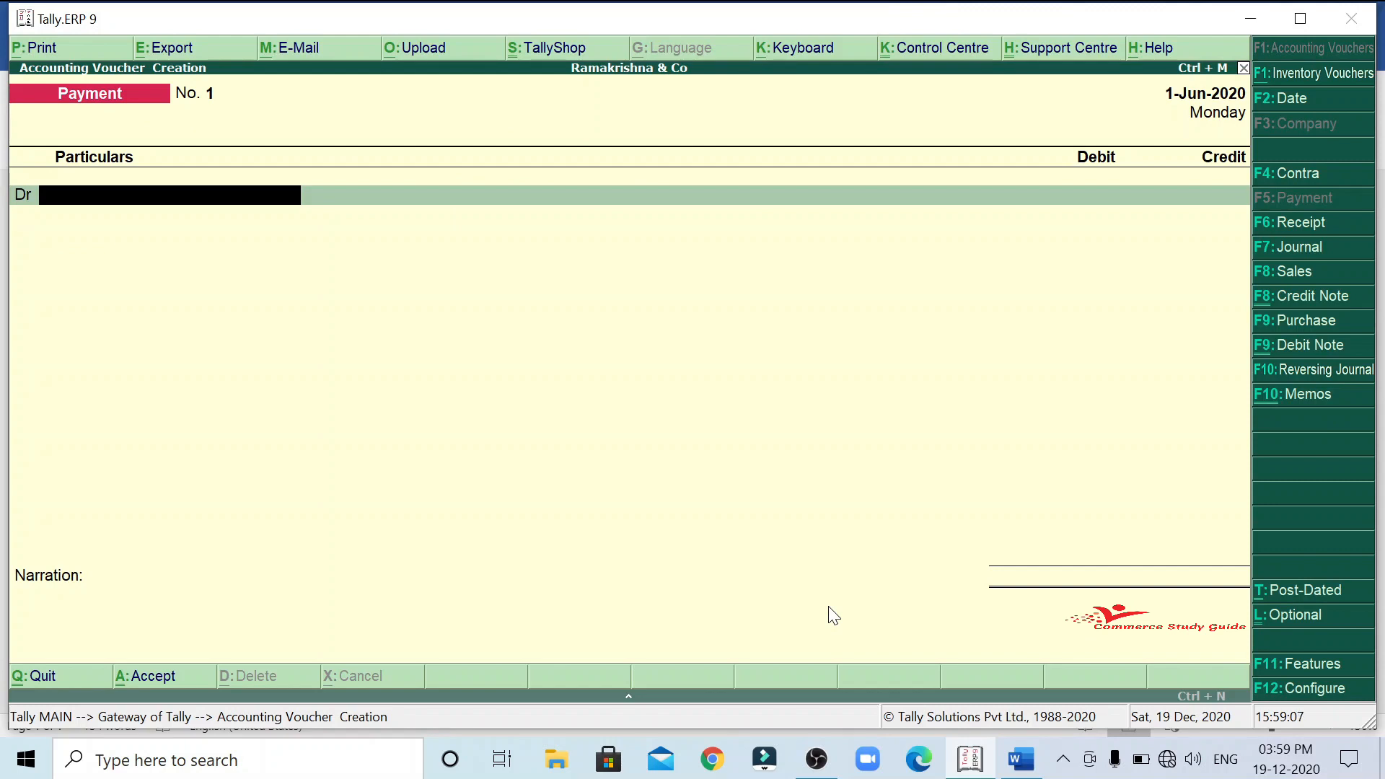
left_click(1269, 179)
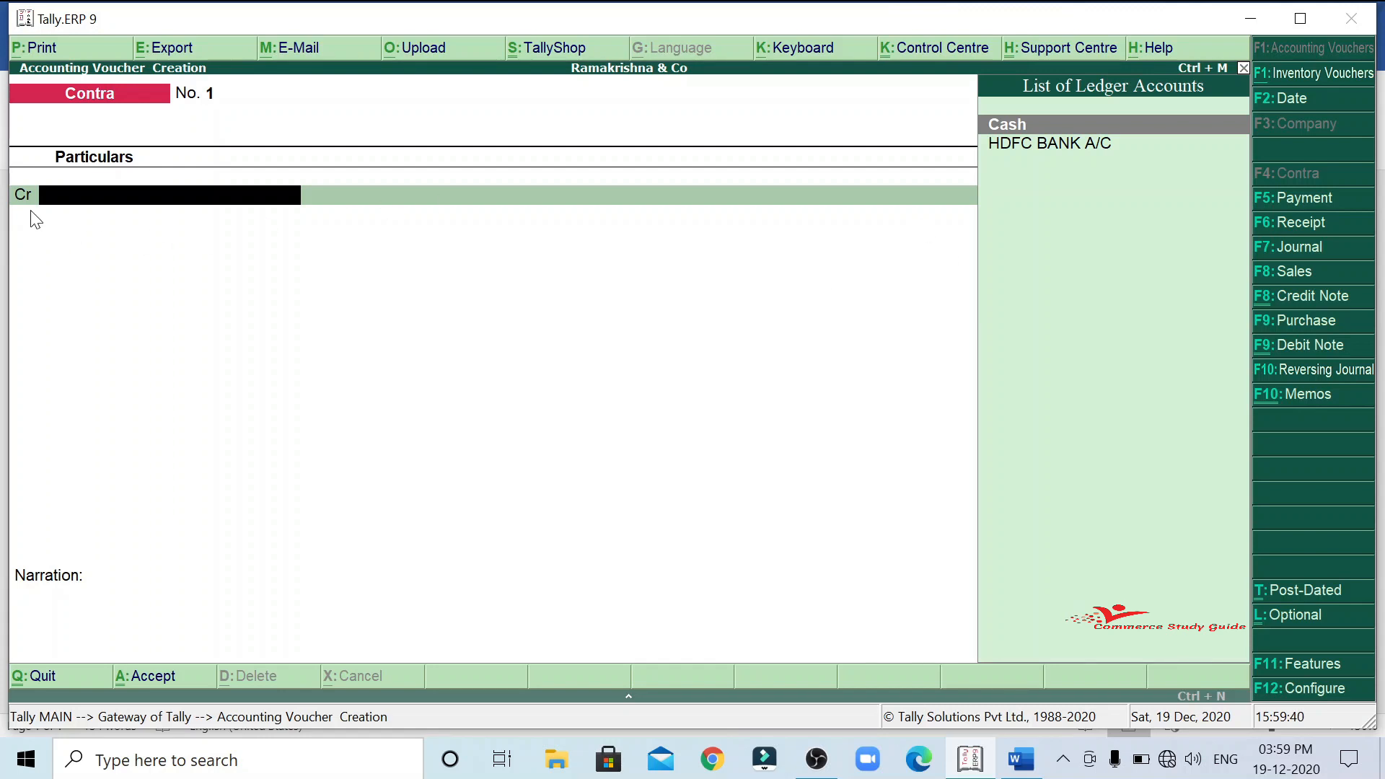
Check the HDFC cash deposit example in Word, and credit Cash with 25,000 in the Tally.ERP 9 contra voucher.
left_click(1020, 766)
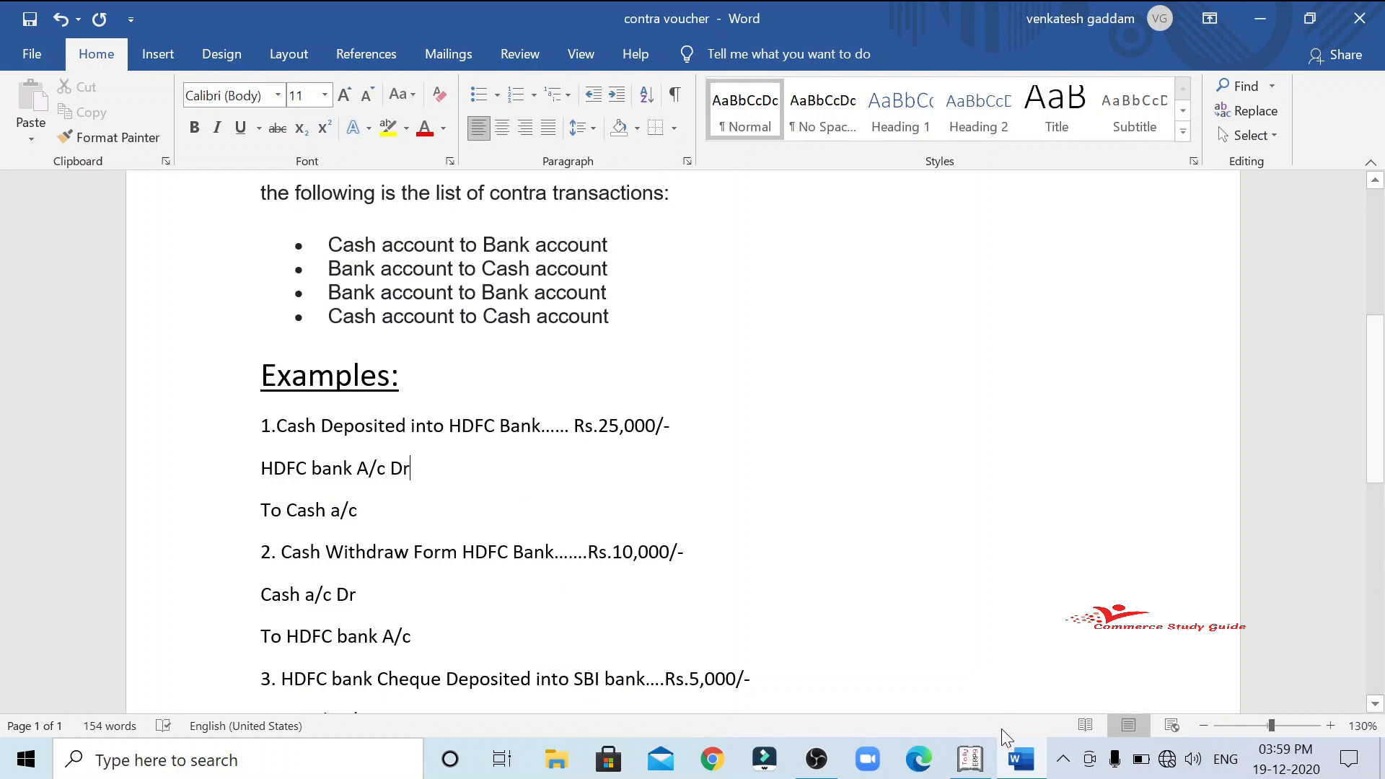
mouse_move(1017, 757)
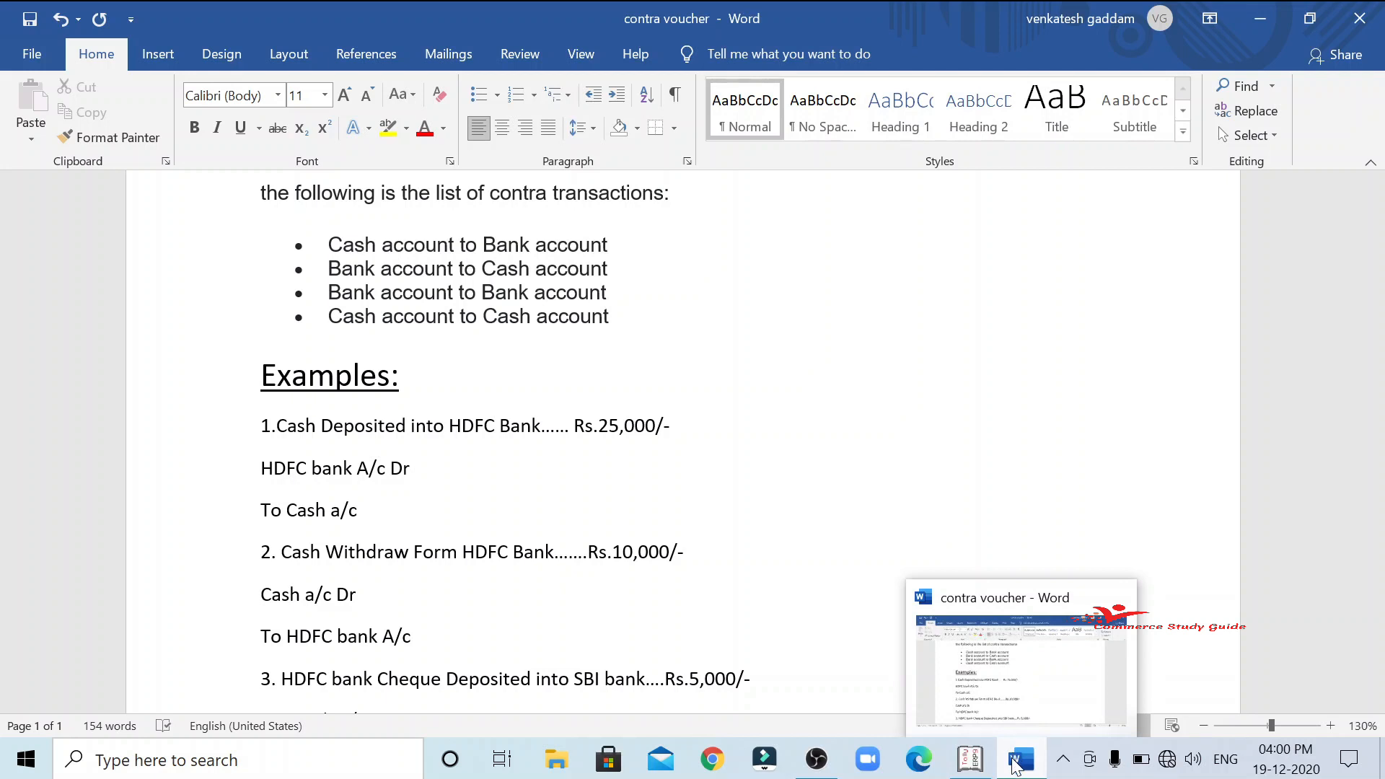
left_click(970, 759)
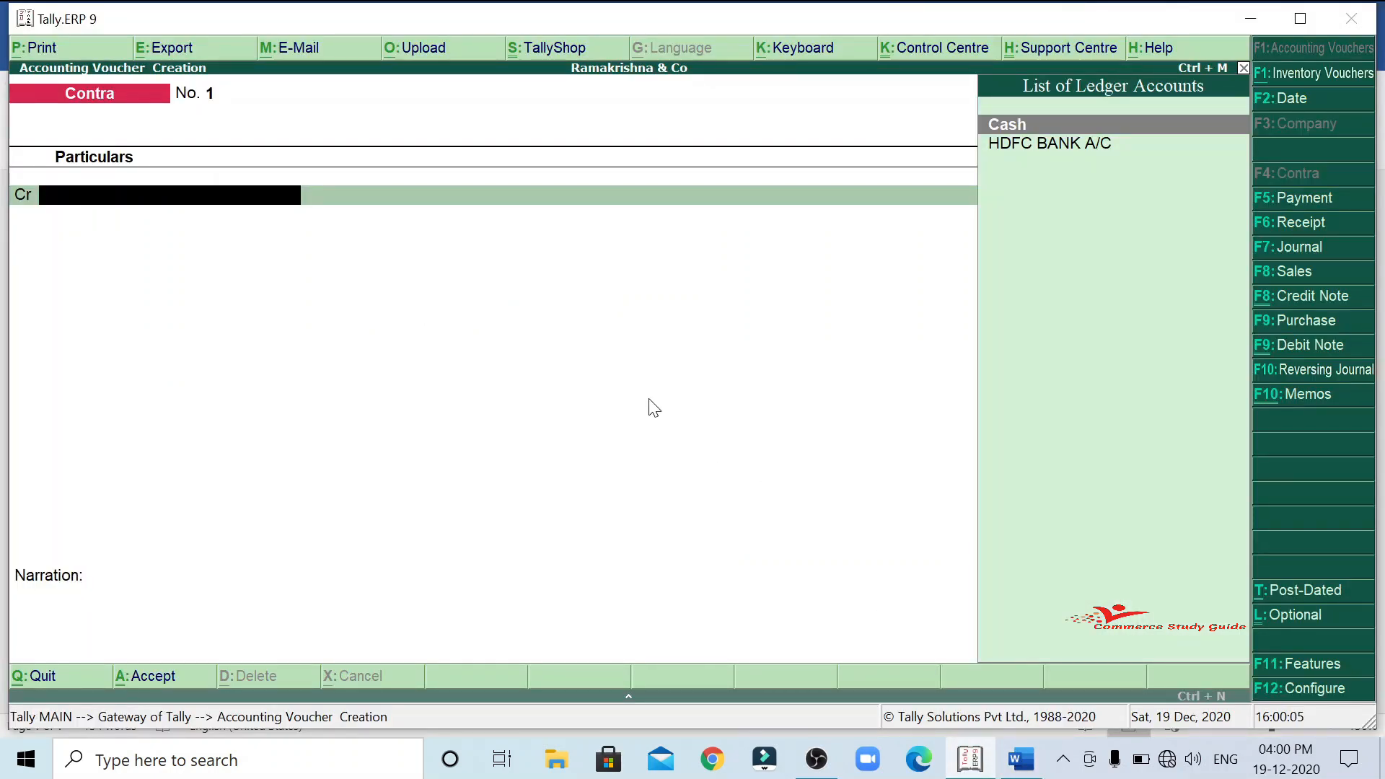
key("Return")
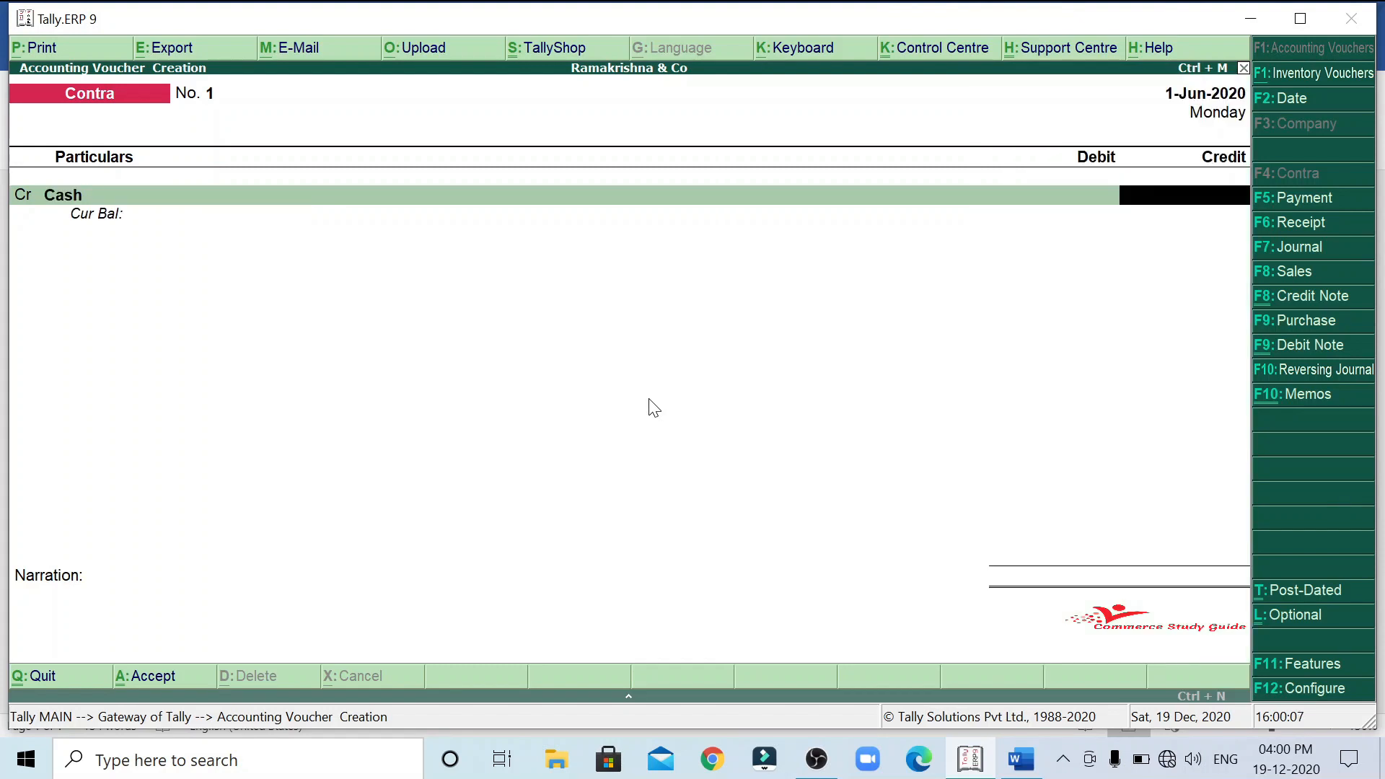
type("25000")
key("Return")
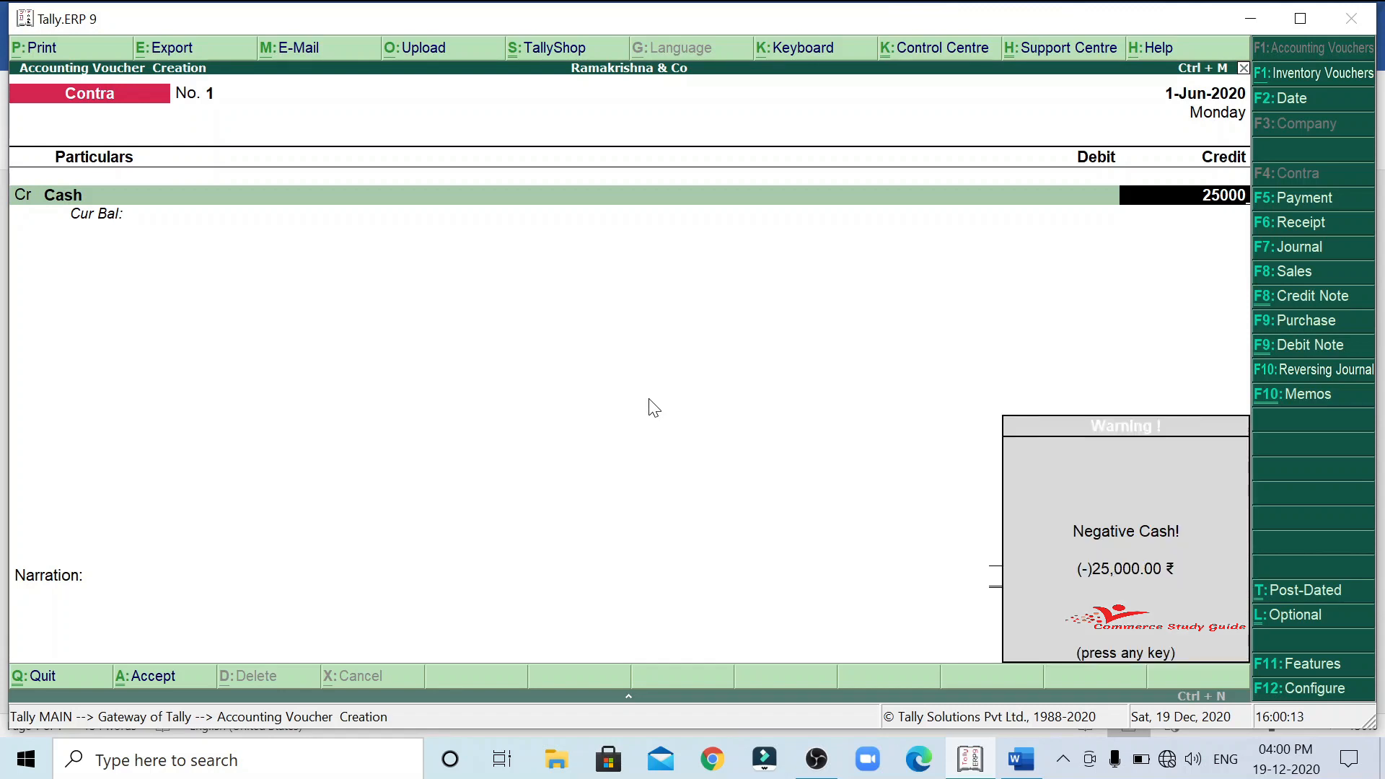
key("Return")
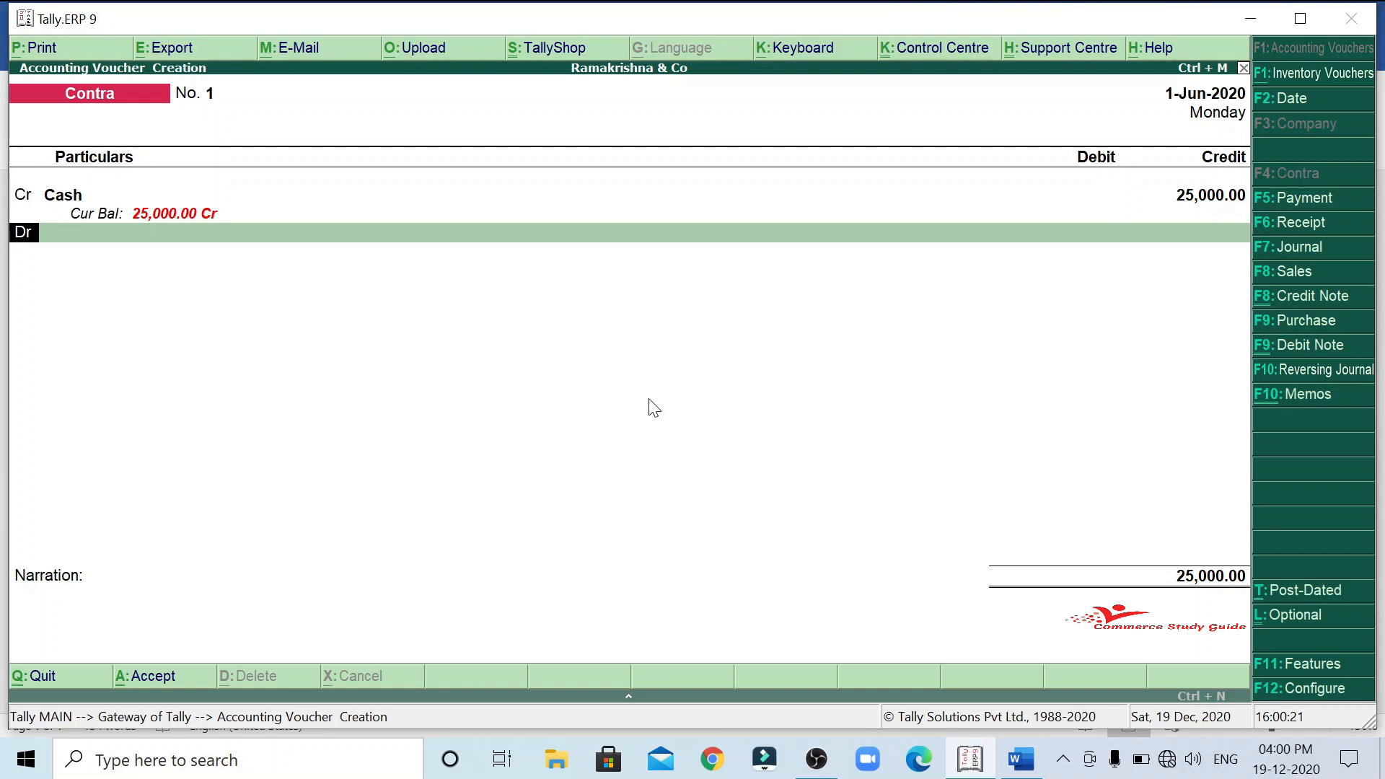
Debit HDFC BANK A/C with 25,000 on the second line of the contra voucher.
key("Return")
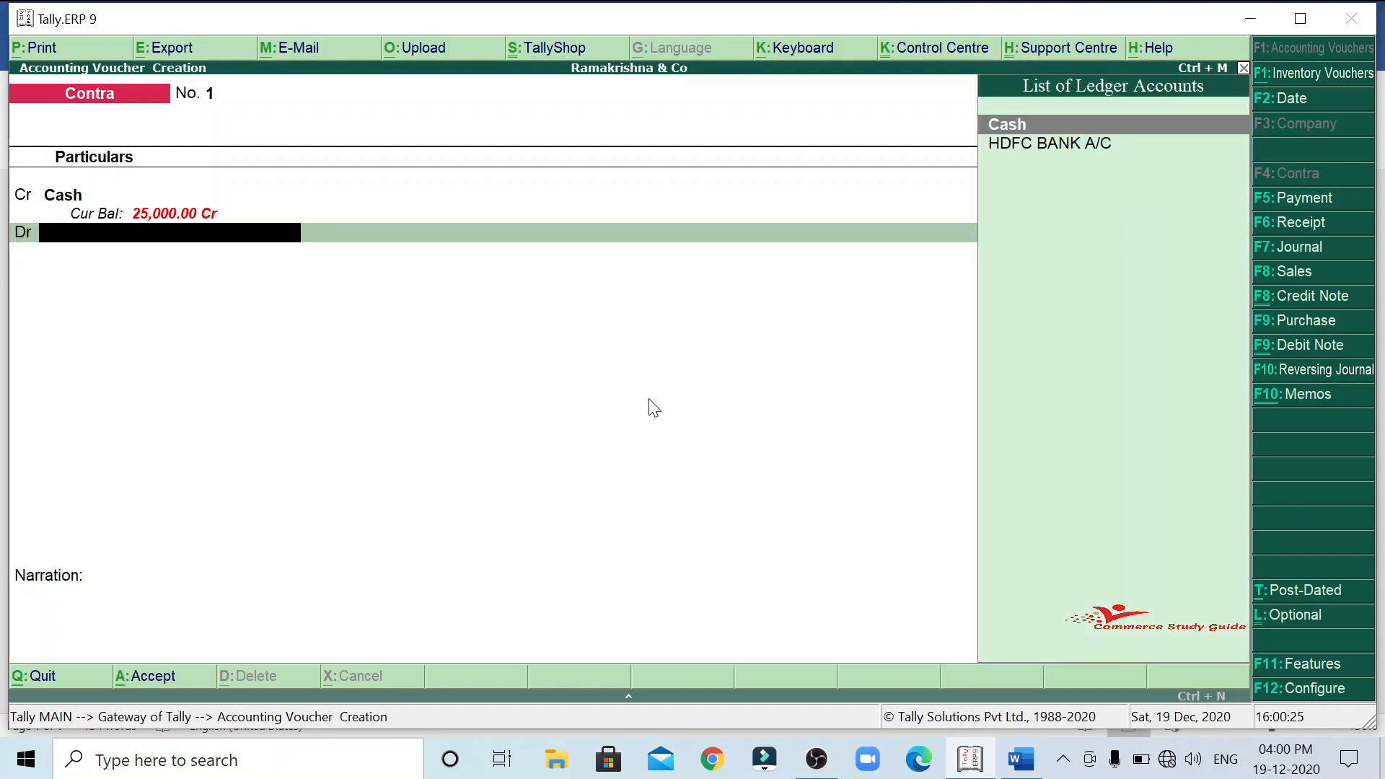
key("Down")
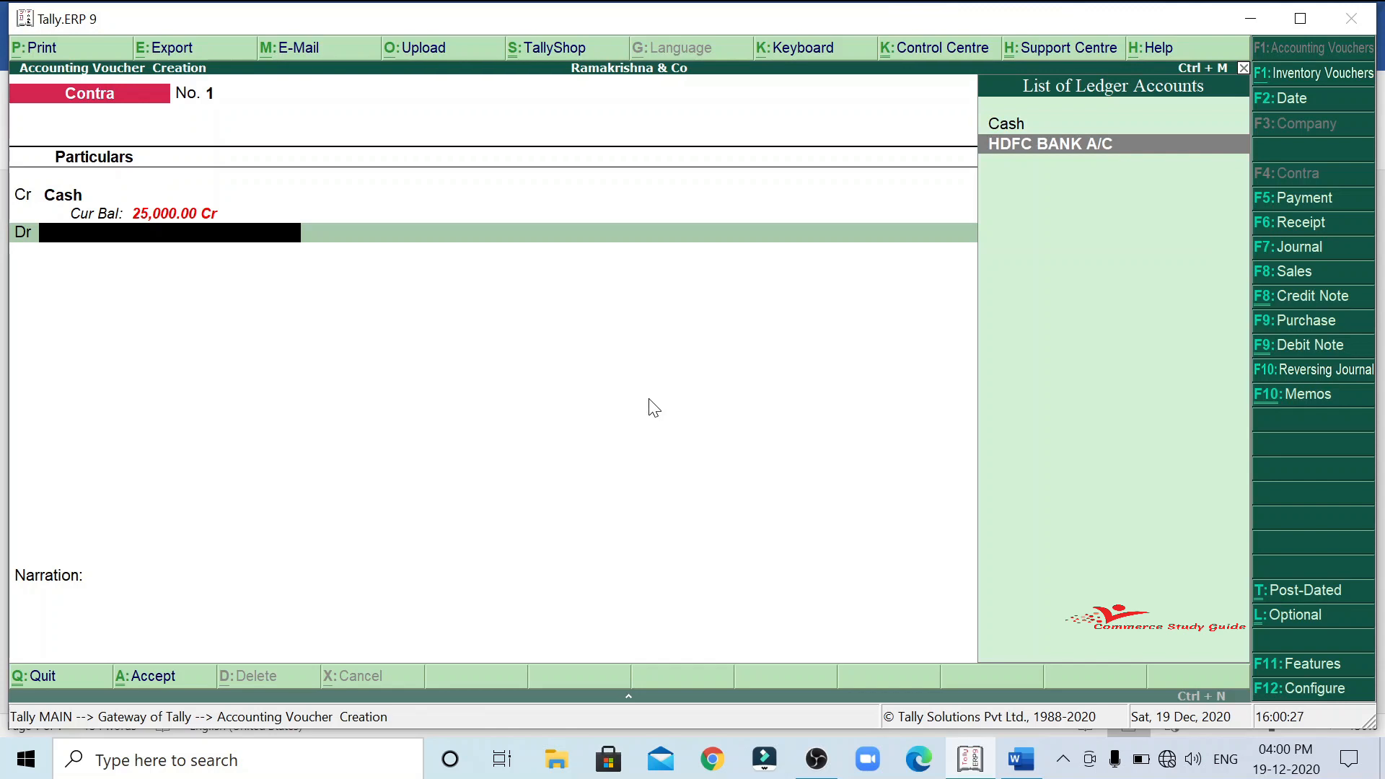
key("Return")
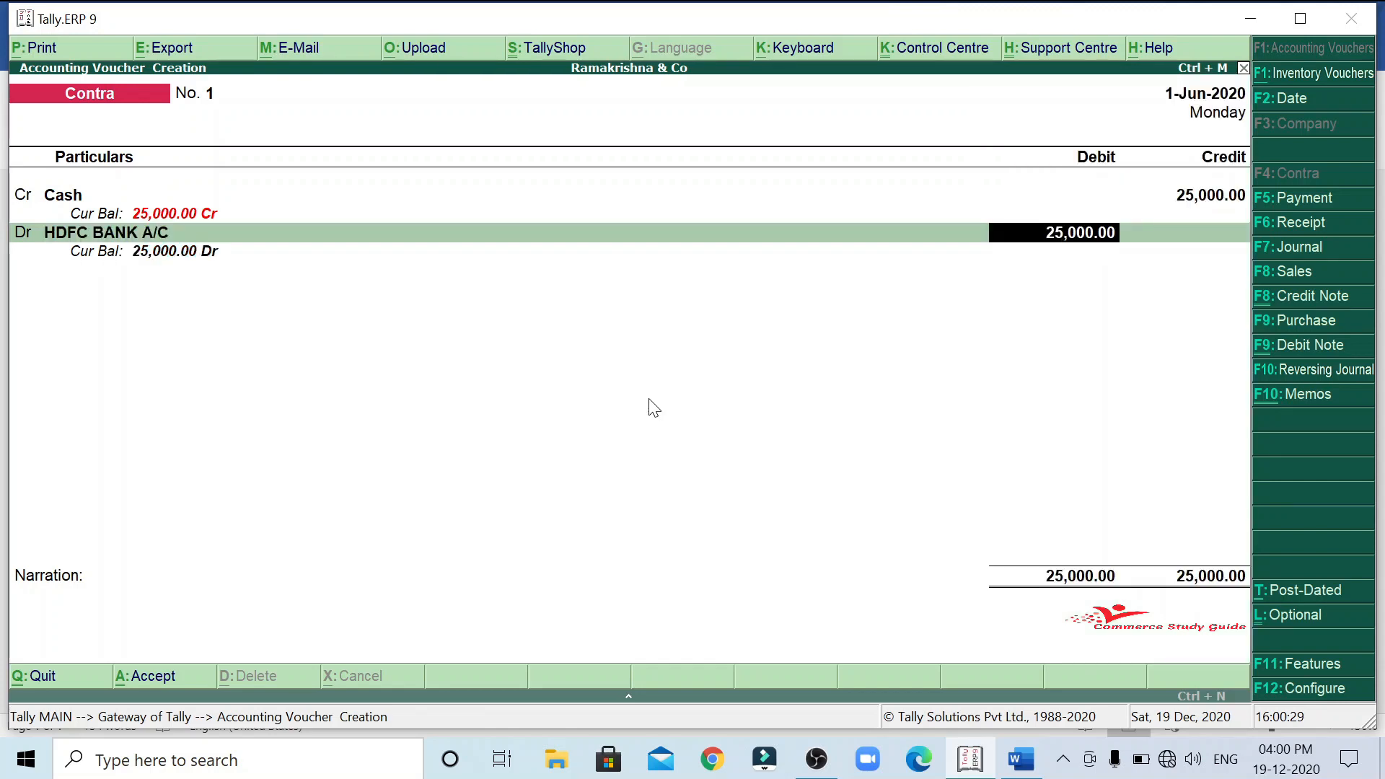
key("Return")
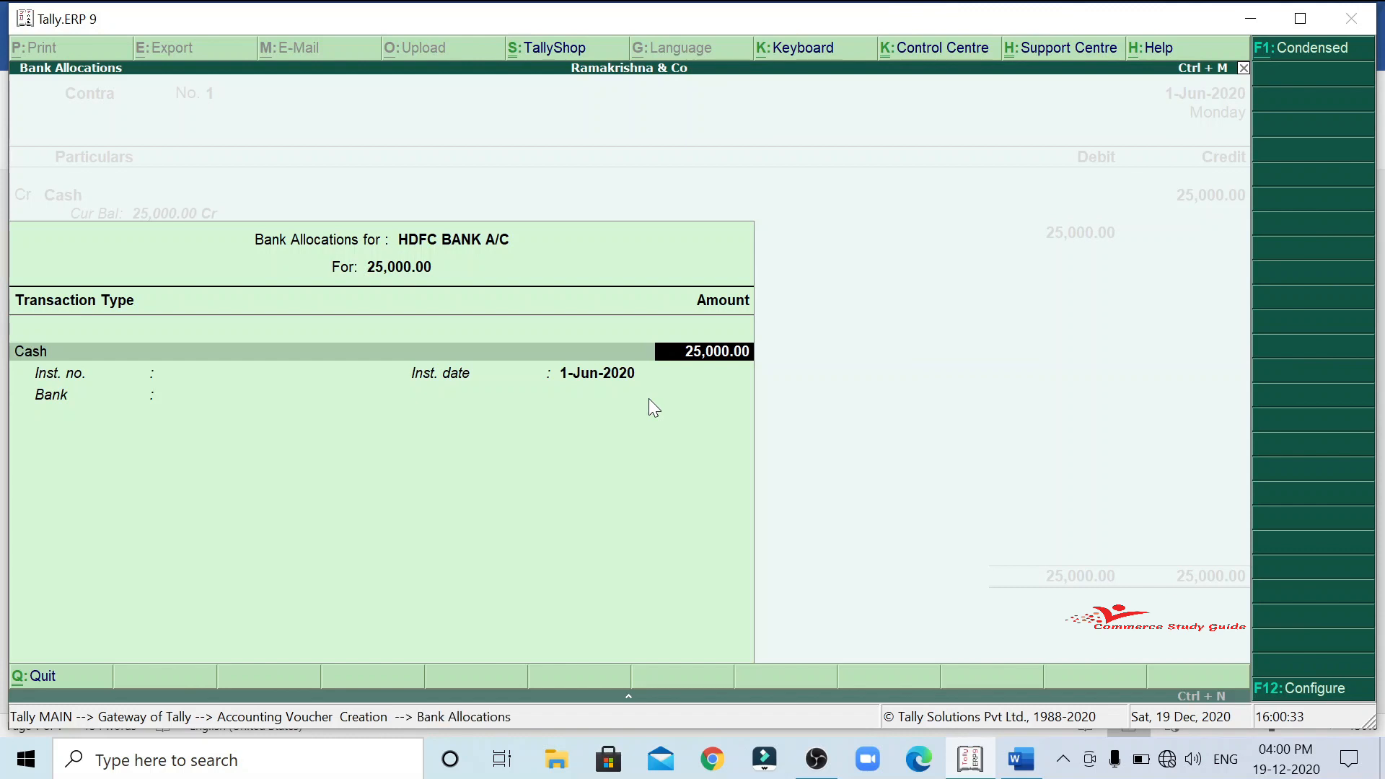
Keep Cash as the transaction type in the HDFC bank allocation, leaving the instrument details and all cash denominations blank.
key("Return")
key("Return")
key("Return")
key("Return")
key("Return")
key("Return")
key("Return")
key("Return")
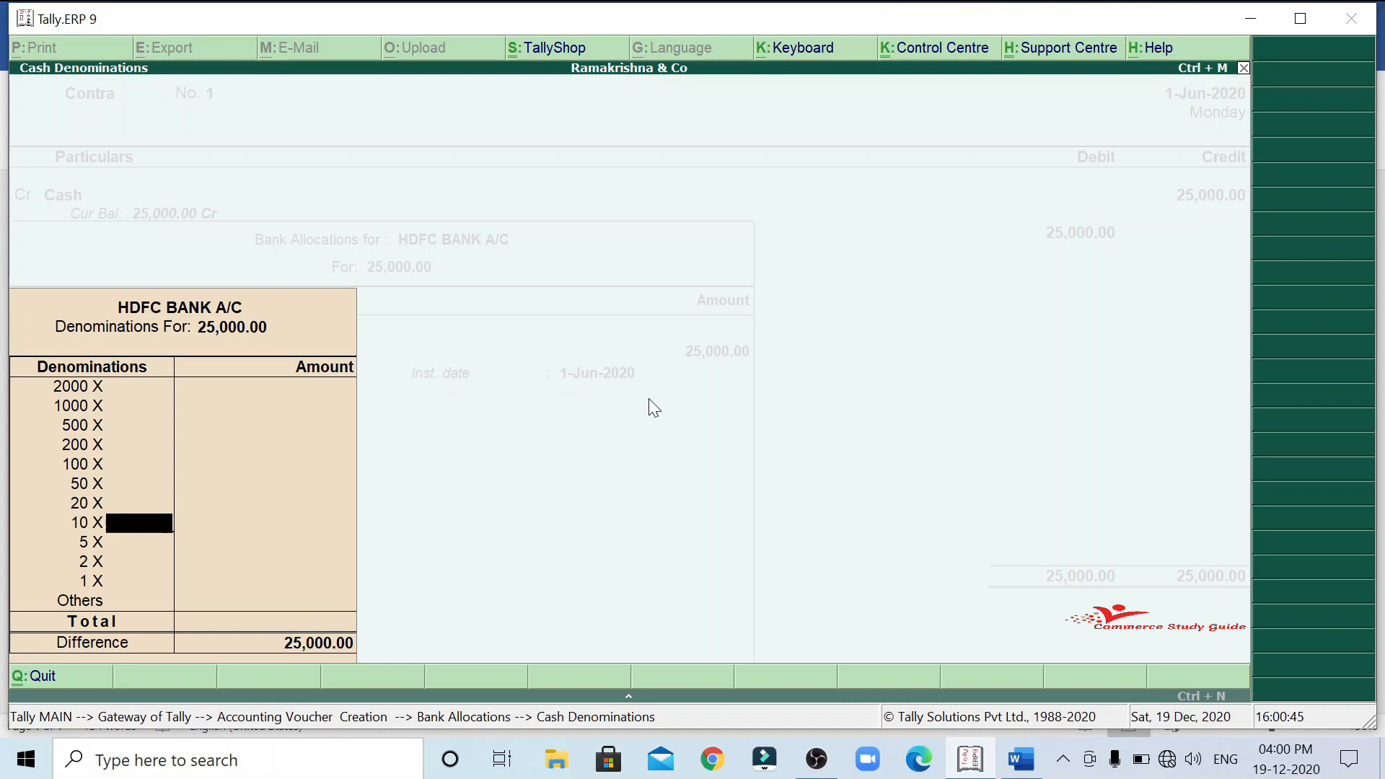
key("Return")
key("Return")
key("Return")
key("Return")
key("Return")
key("Return")
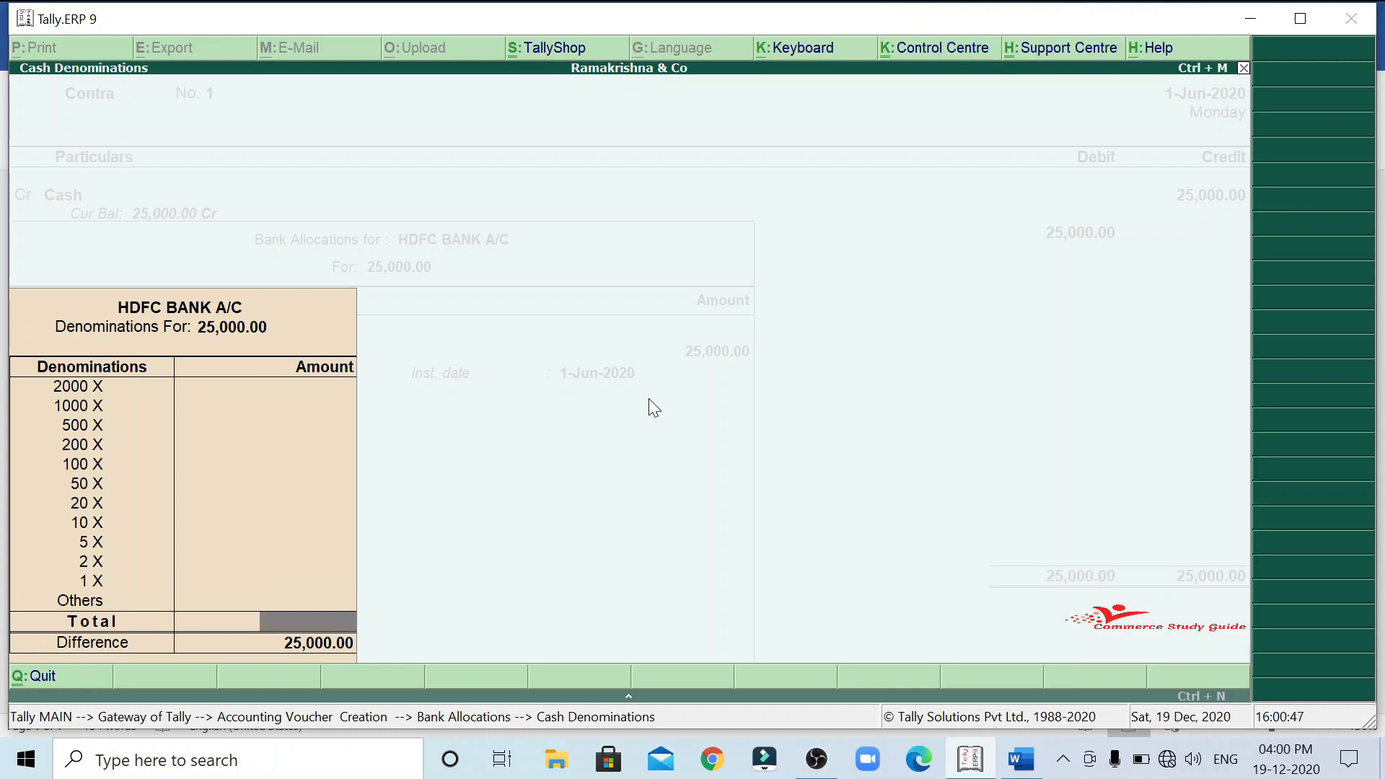
key("Return")
key("Return")
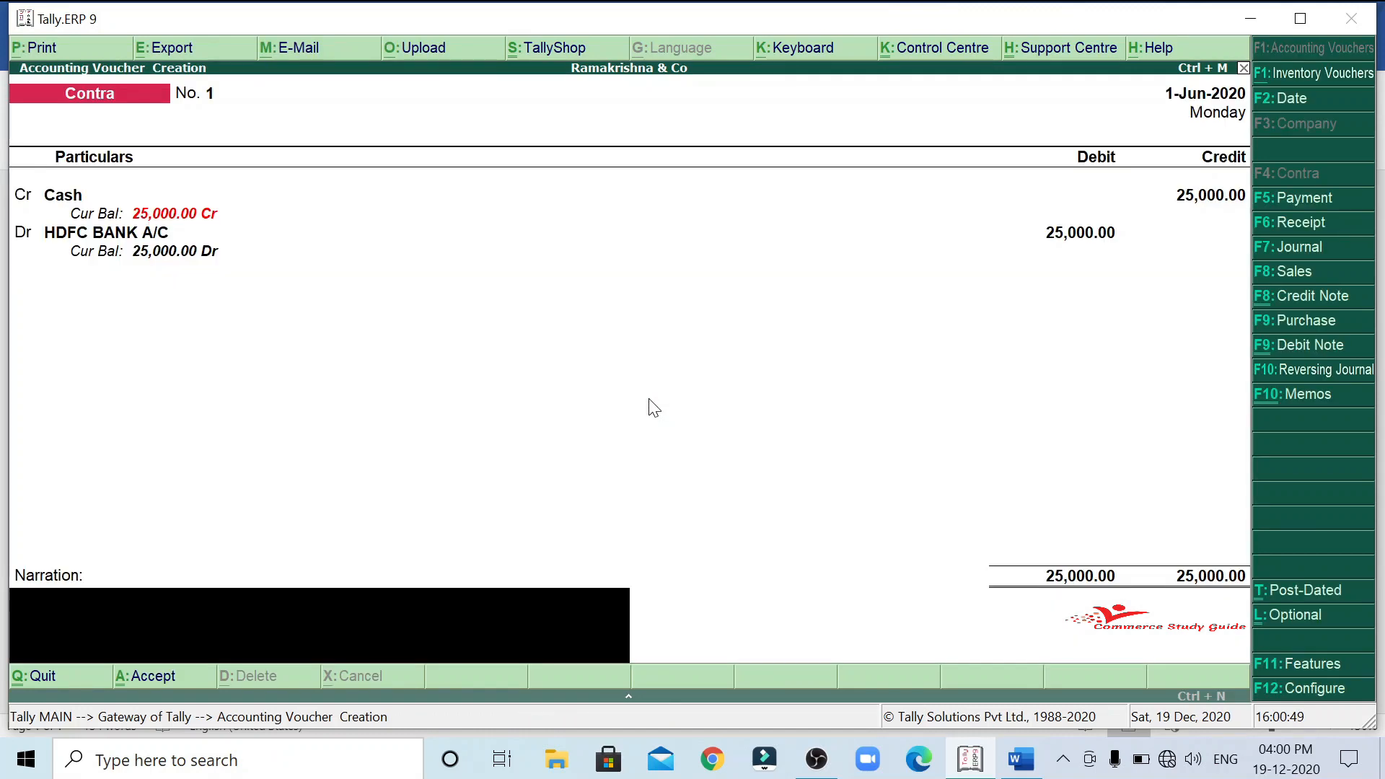
Enter the narration BEING CASH DEPOSITED INTO BANK and save the contra voucher.
type("BEING CASH DEO")
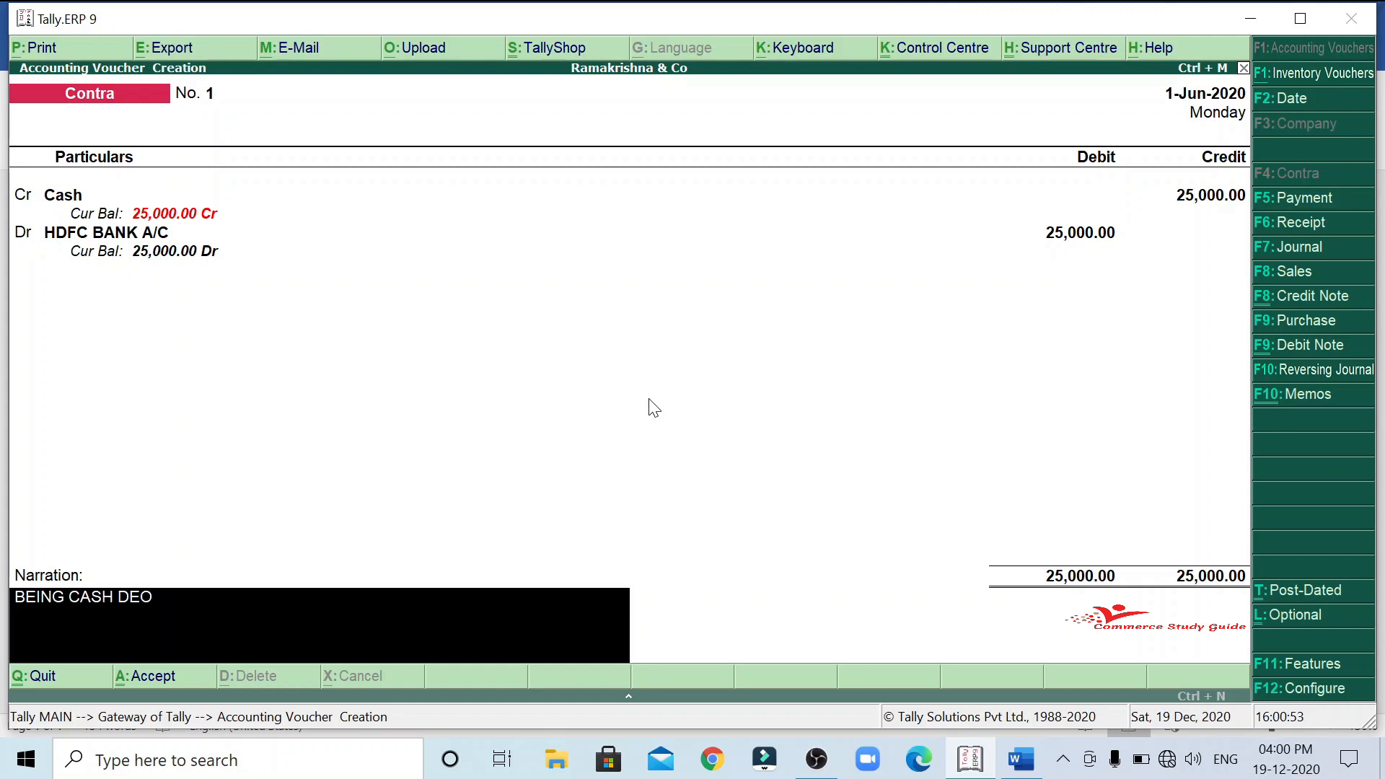
key("BackSpace")
type("POSITED INTOBA")
key("BackSpace")
key("BackSpace")
key("BackSpace")
type("0")
key("BackSpace")
type("O BANK")
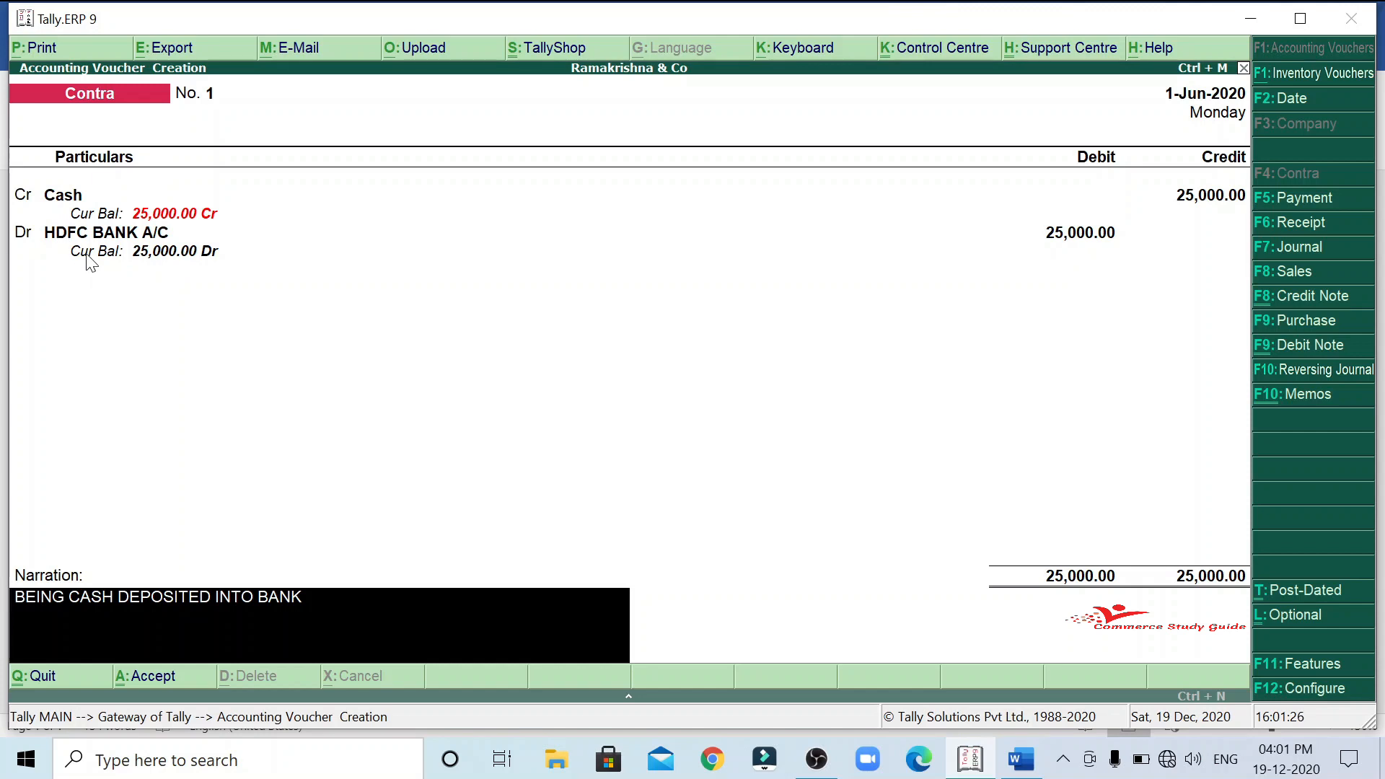
key("Return")
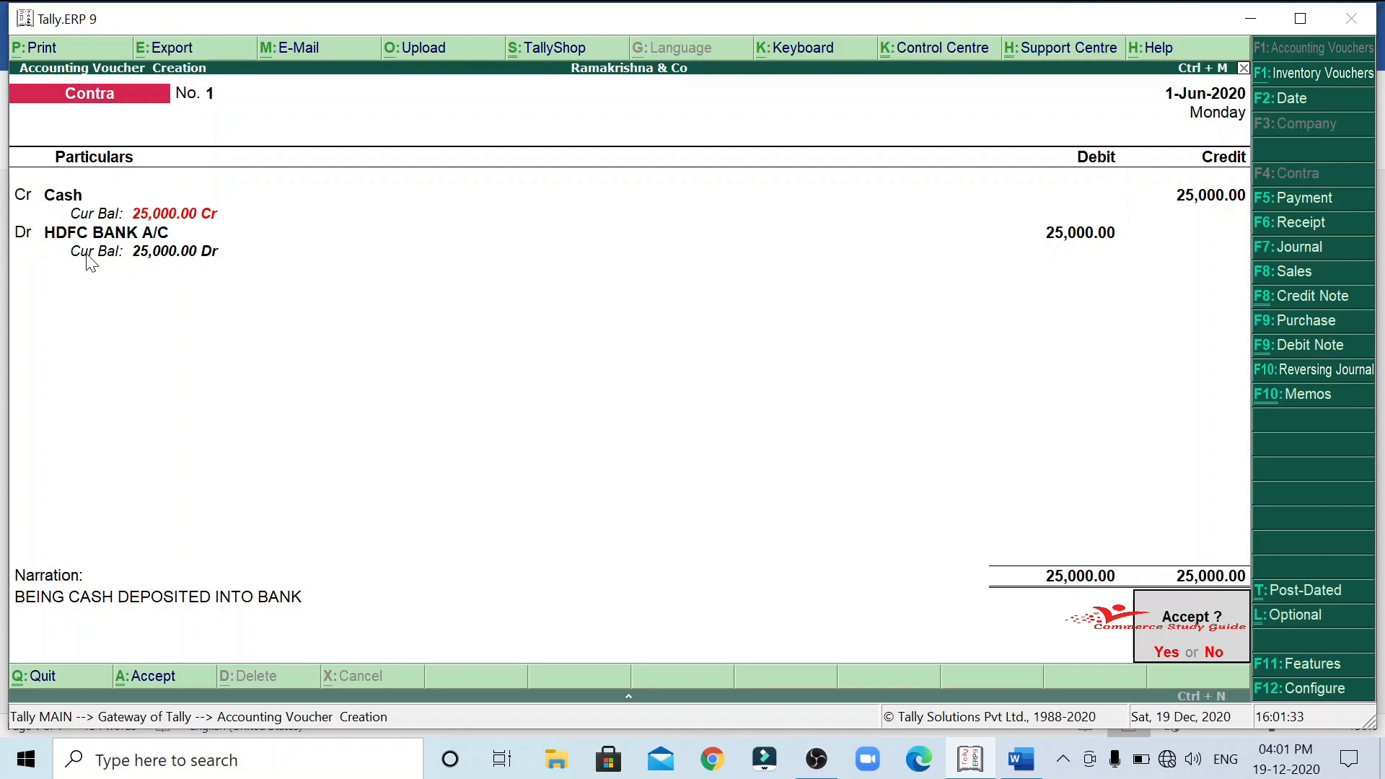
key("Return")
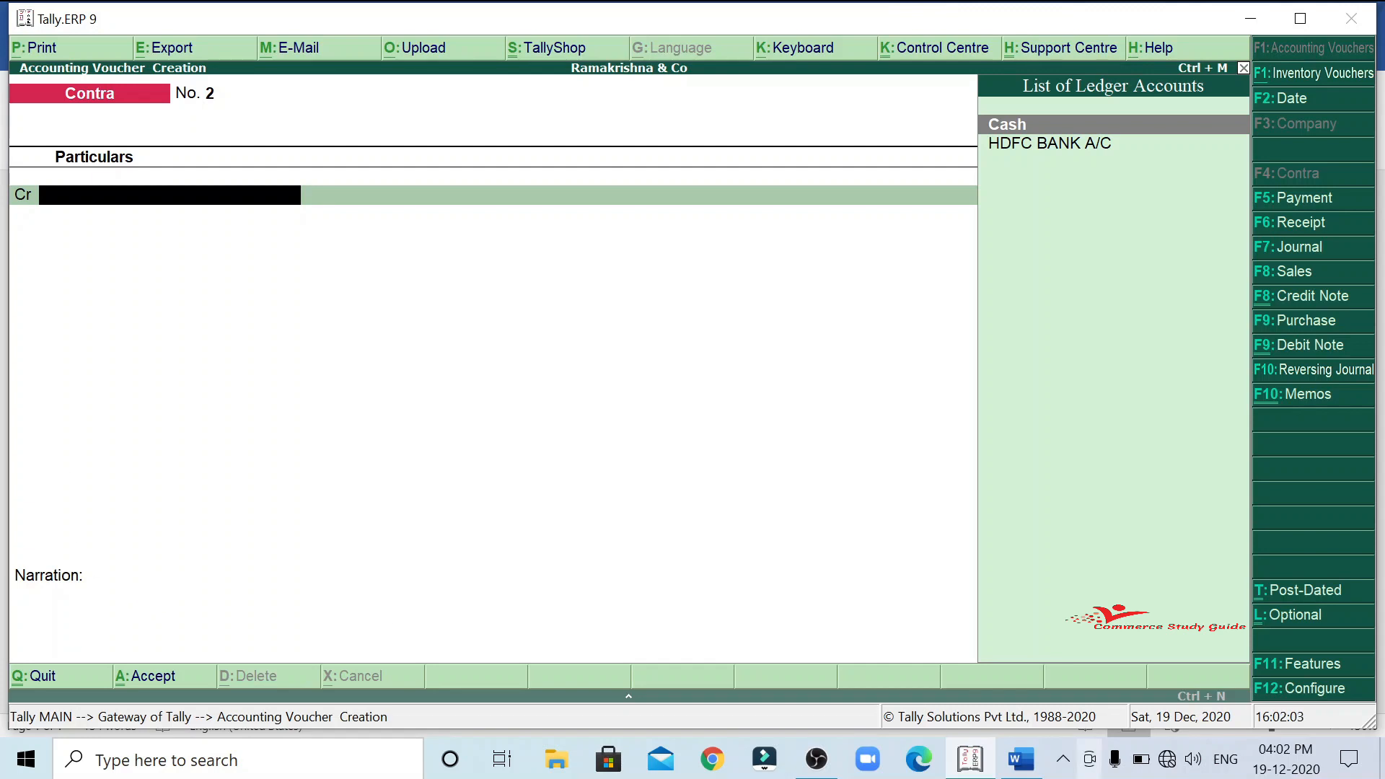
Switch to Word and examine the debit and credit accounts of the HDFC cash deposit and cash withdrawal examples.
left_click(1021, 759)
left_click_drag(260, 425, 425, 476)
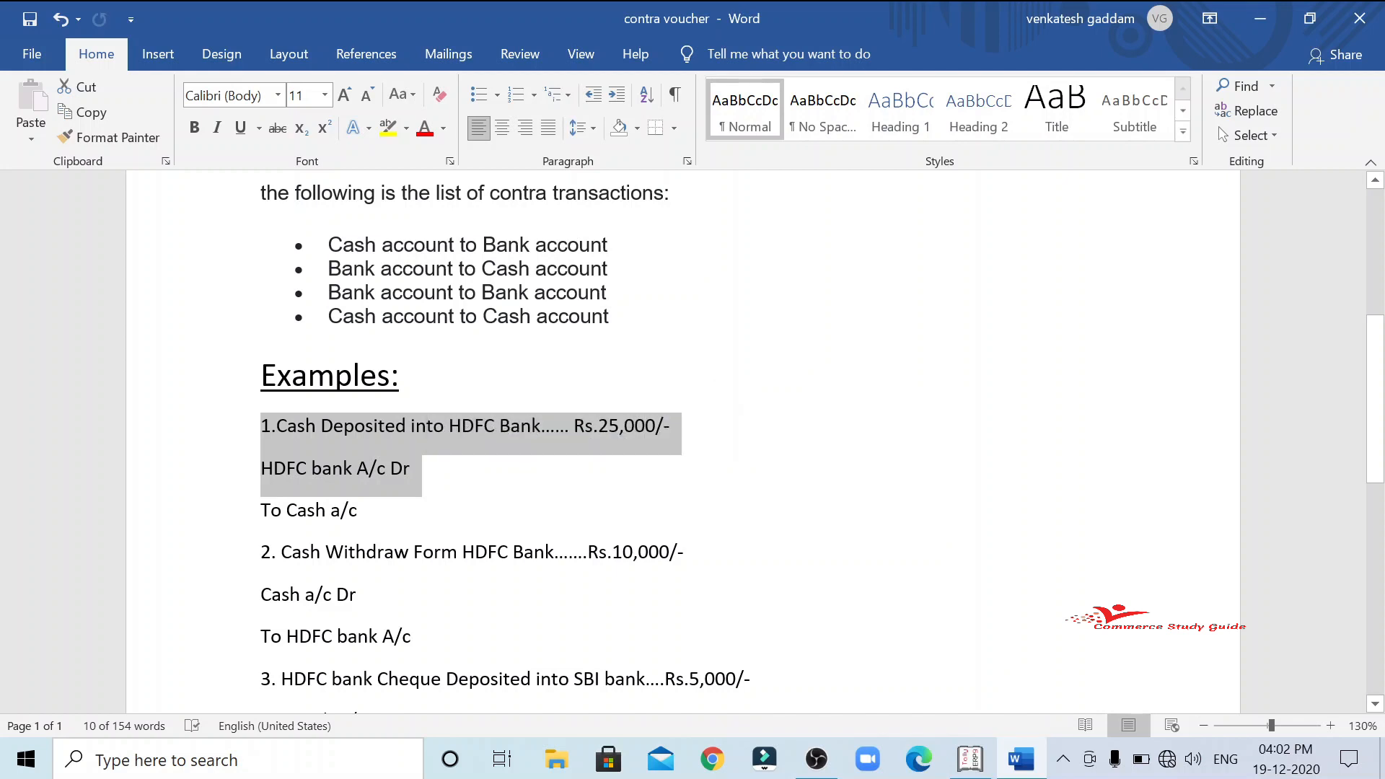
left_click(358, 510)
scroll(682, 442, "down", 1)
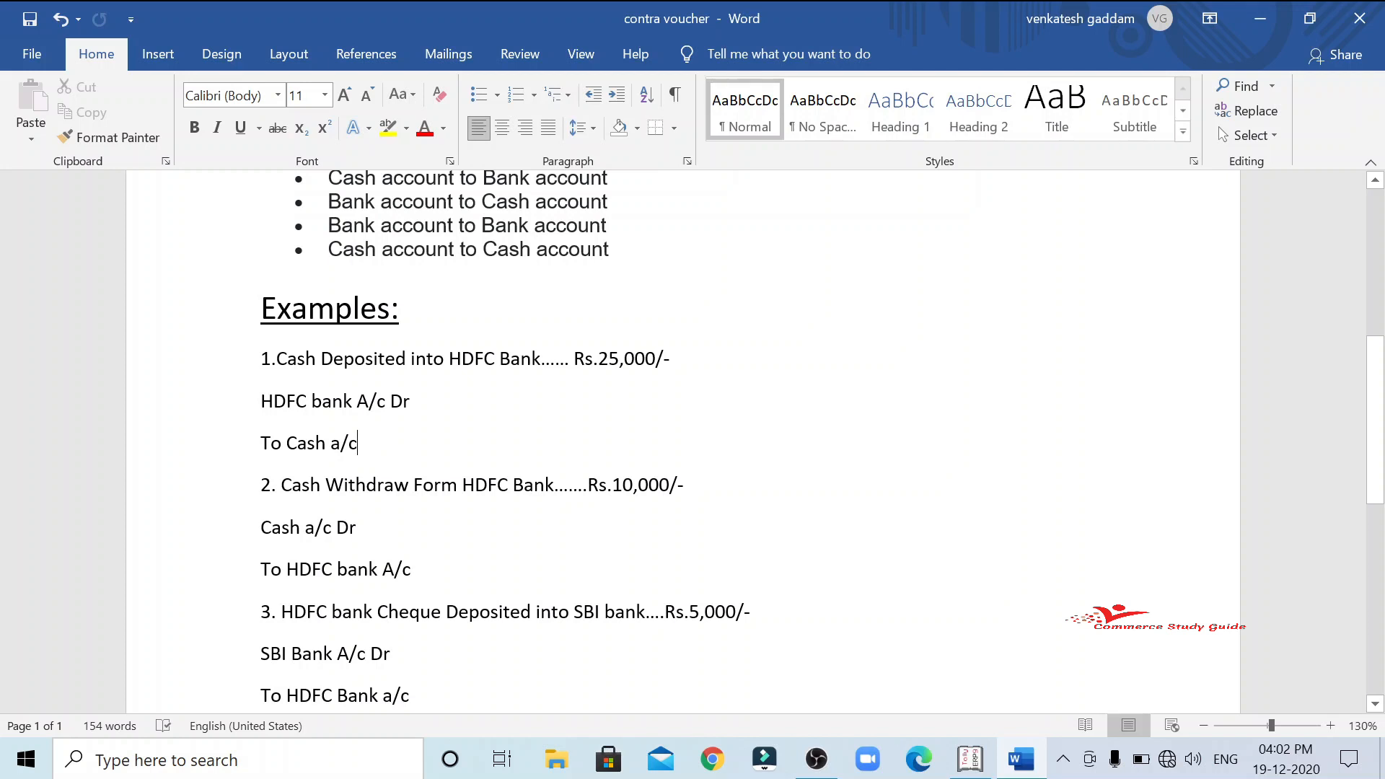
left_click_drag(359, 529, 261, 486)
left_click(413, 569)
left_click(357, 527)
left_click_drag(281, 485, 513, 484)
left_click(469, 562)
left_click(356, 527)
left_click(410, 569)
left_click(411, 401)
left_click(969, 754)
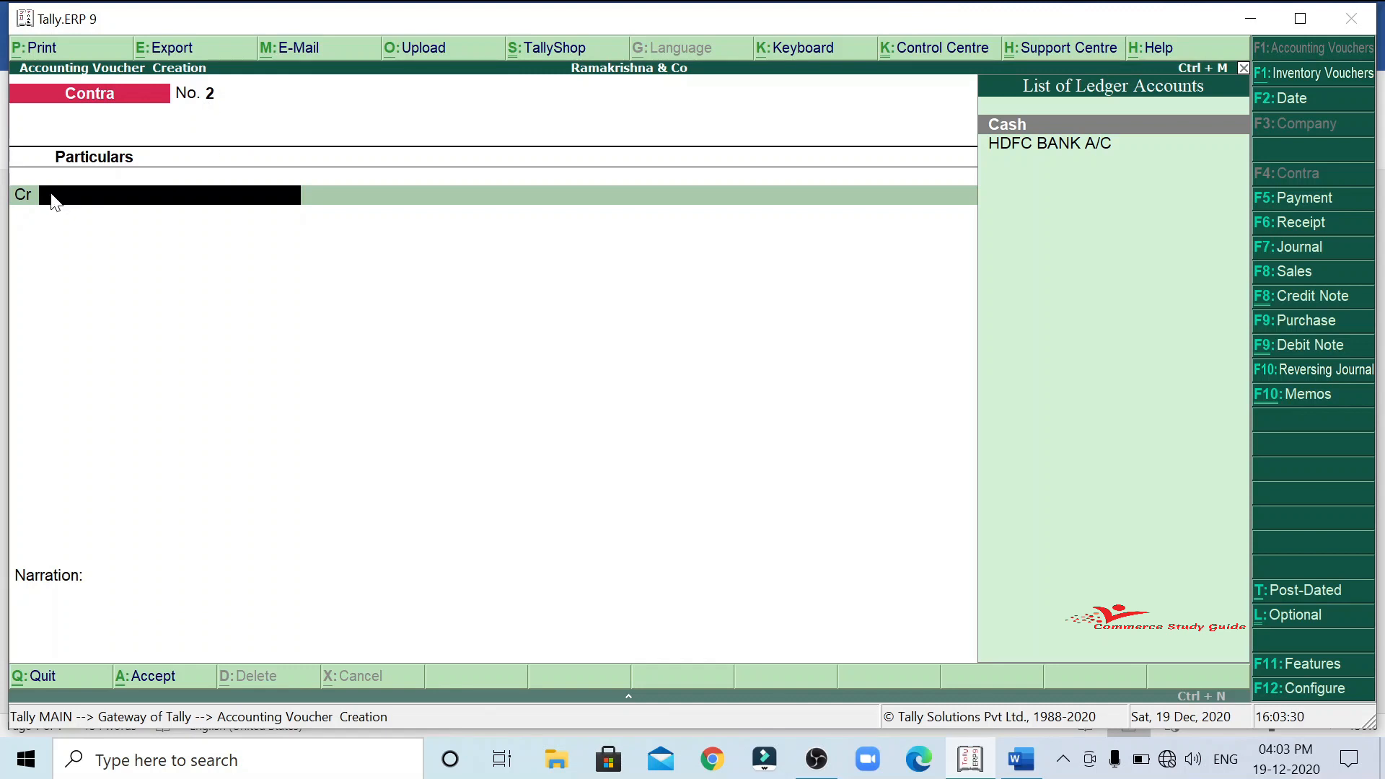
left_click(1021, 758)
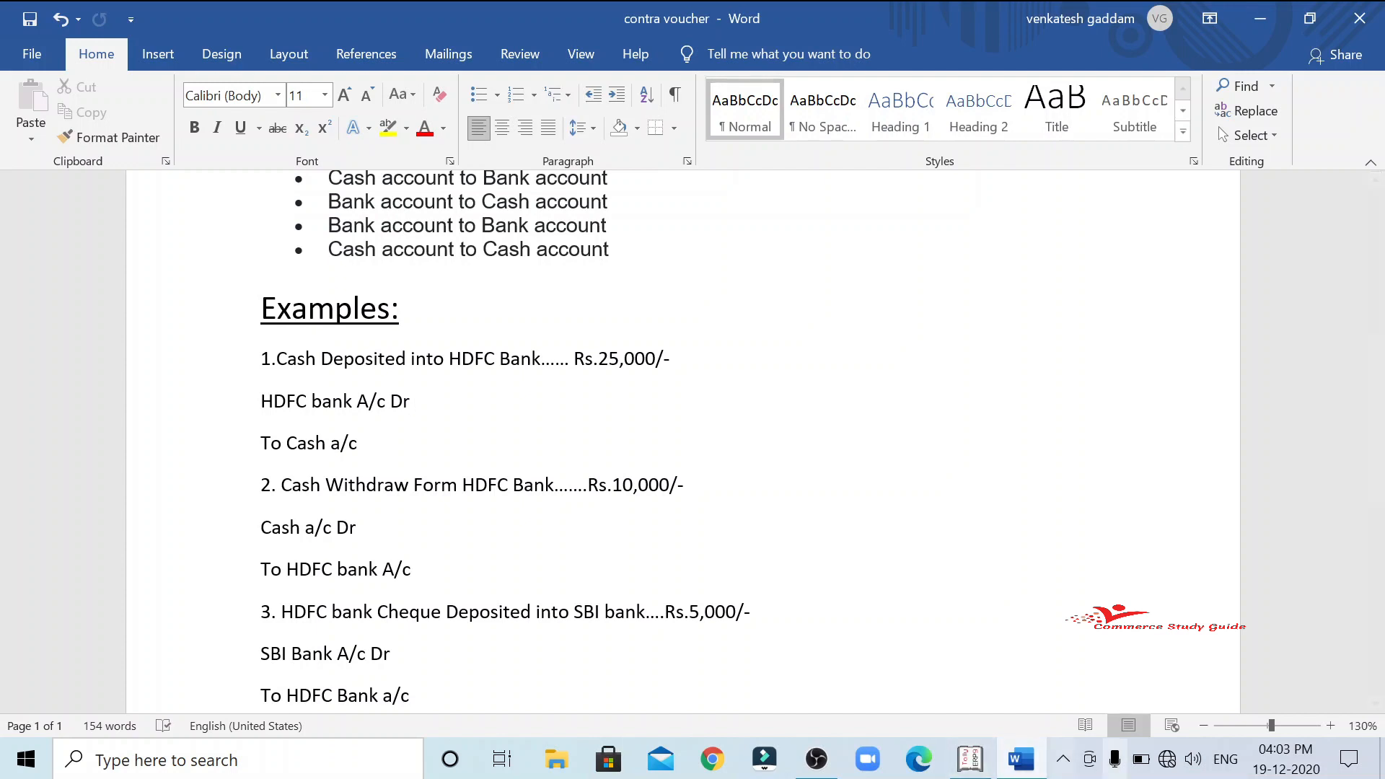
left_click(1019, 757)
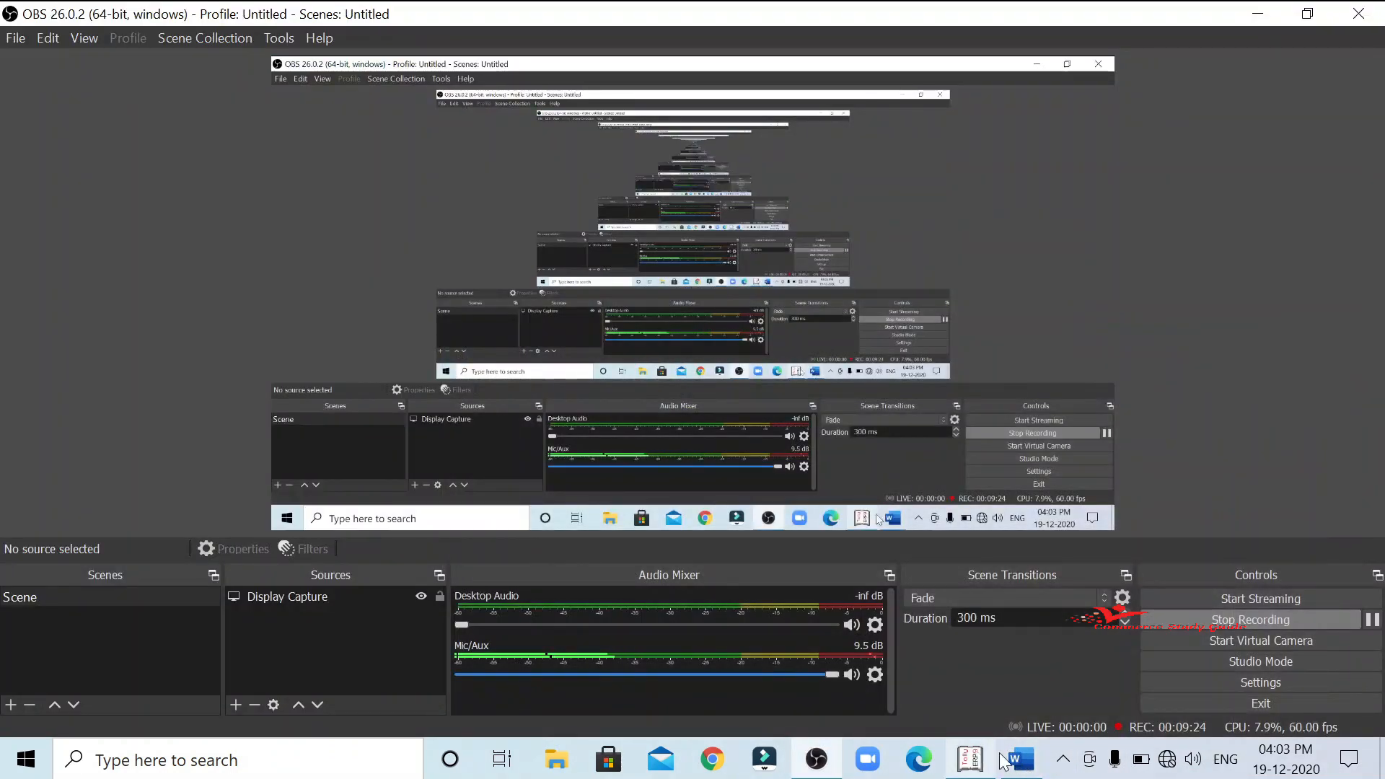
Switch to Tally.ERP 9 and credit HDFC BANK A/C with 10,000 in contra voucher No. 2.
left_click(973, 757)
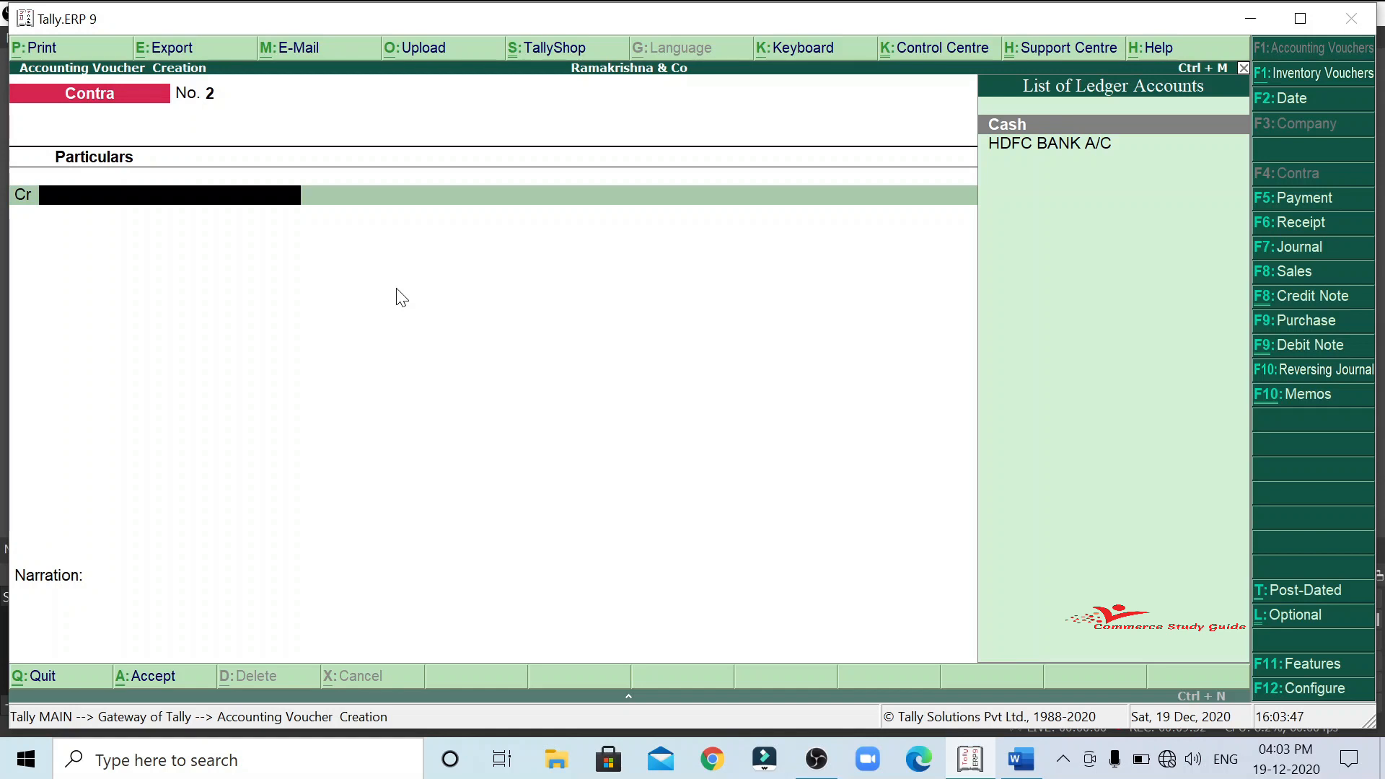
key("Down")
key("Return")
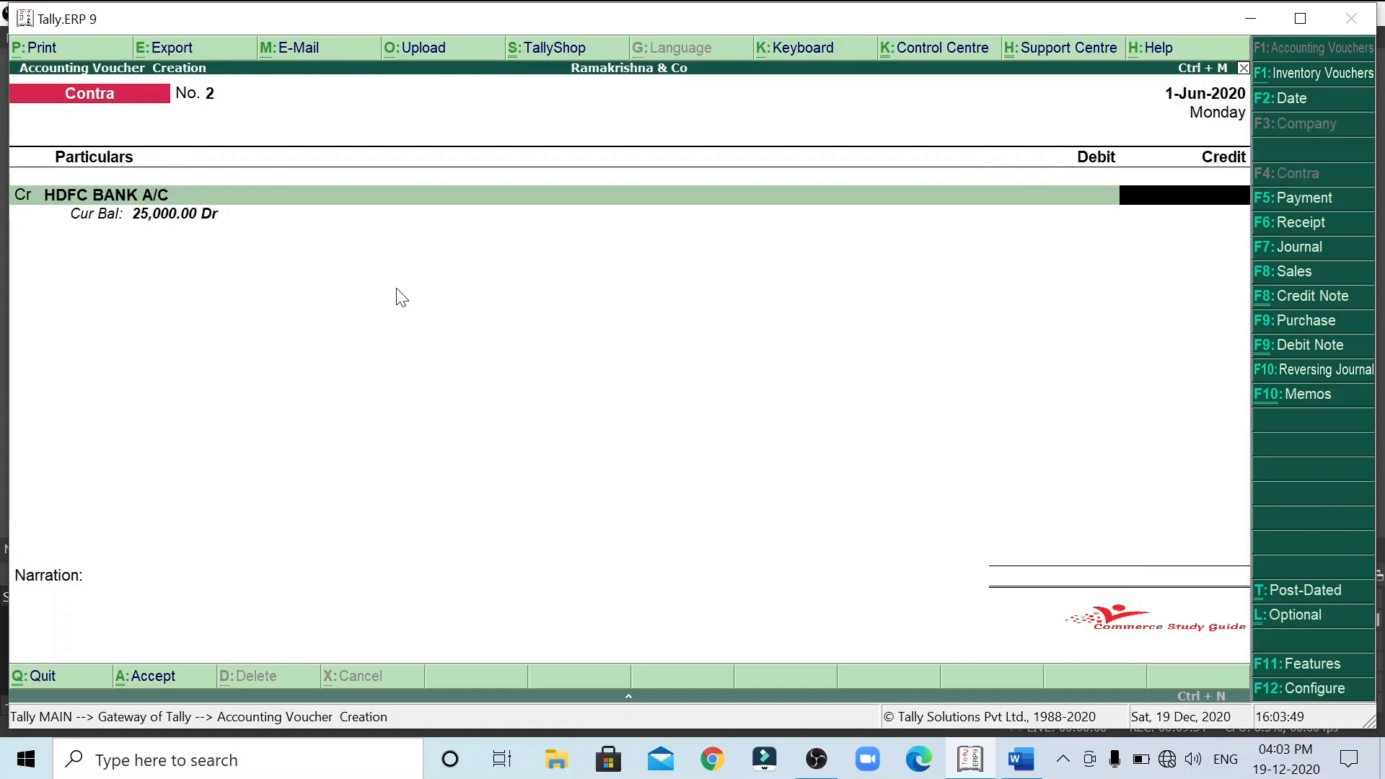
type("10000")
key("Return")
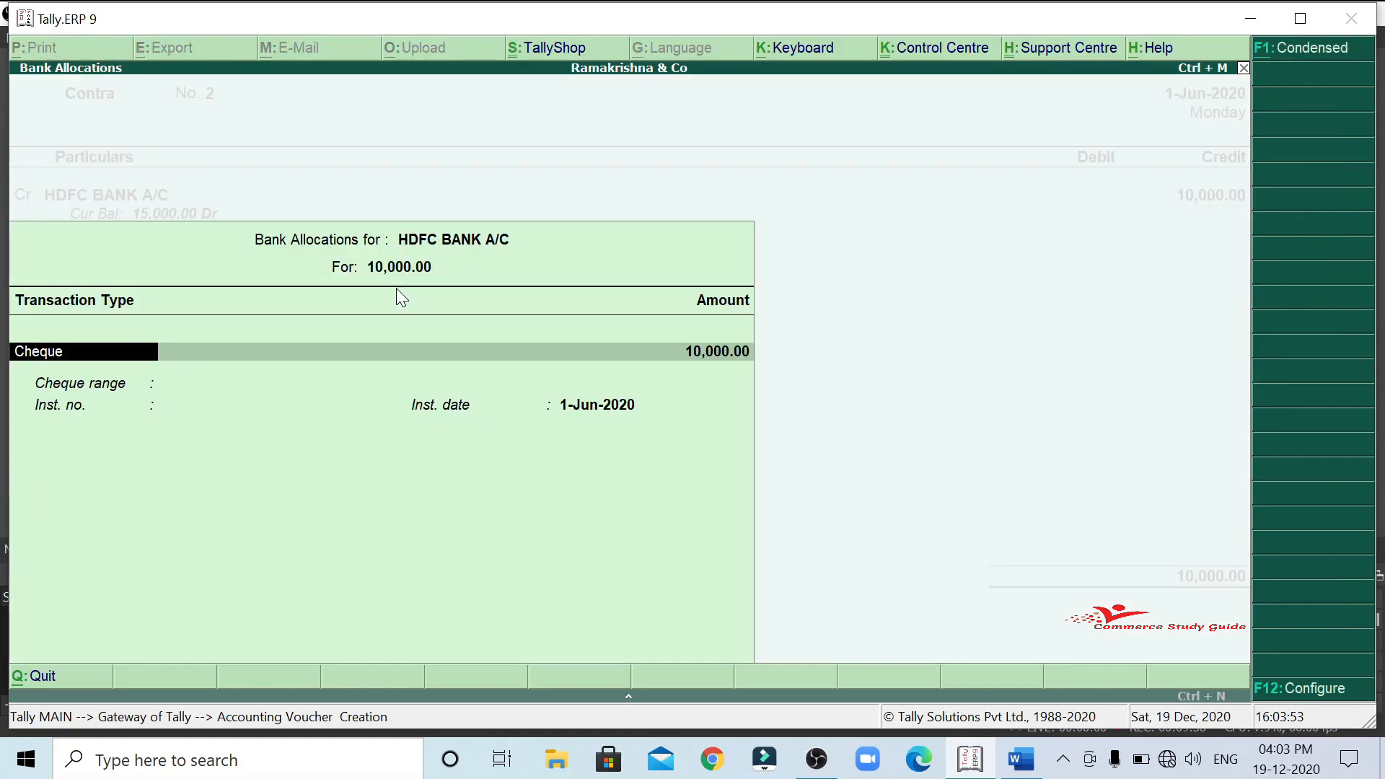
Keep Cheque as the transaction type in the HDFC bank allocation, leaving the cheque range and instrument number blank.
key("Return")
key("Return")
key("Return")
key("Return")
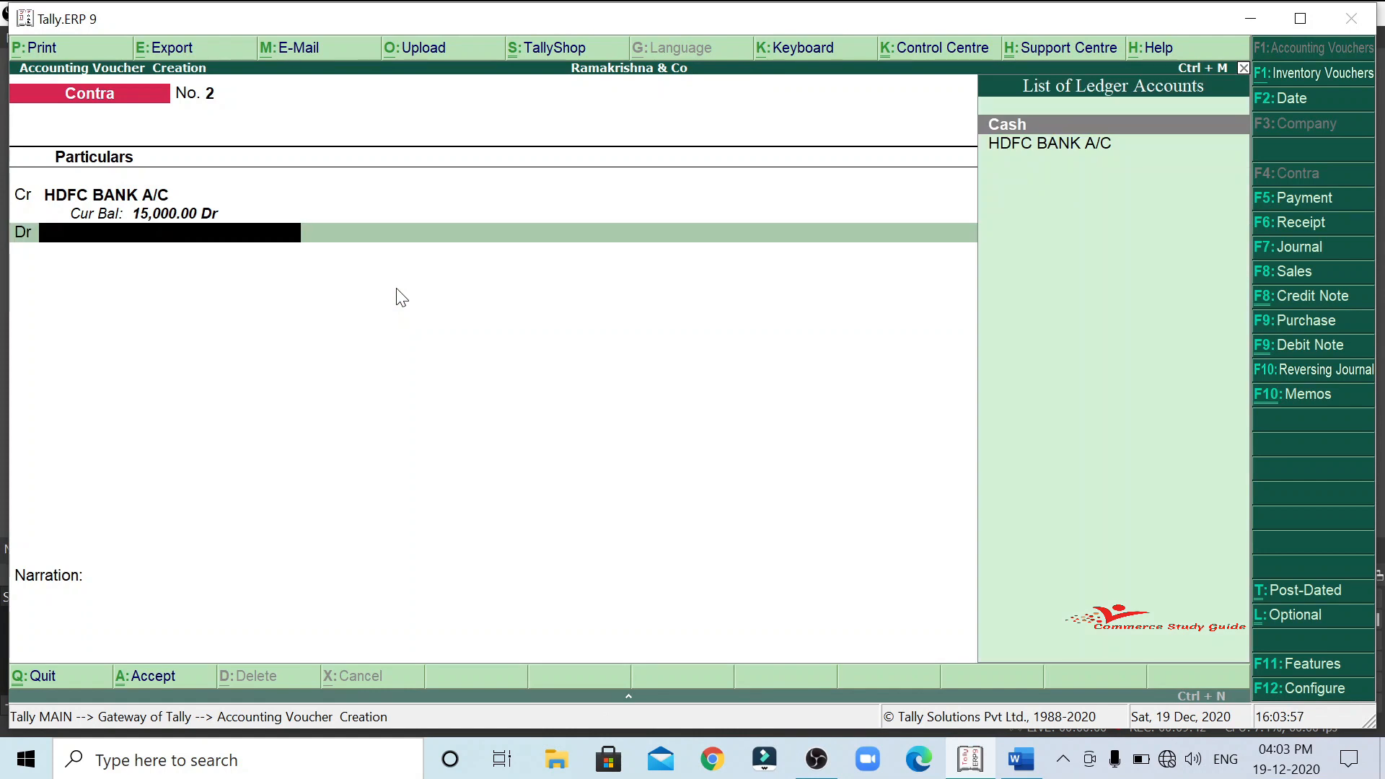
Debit Cash with 10,000 on the second line of the withdrawal voucher.
key("Return")
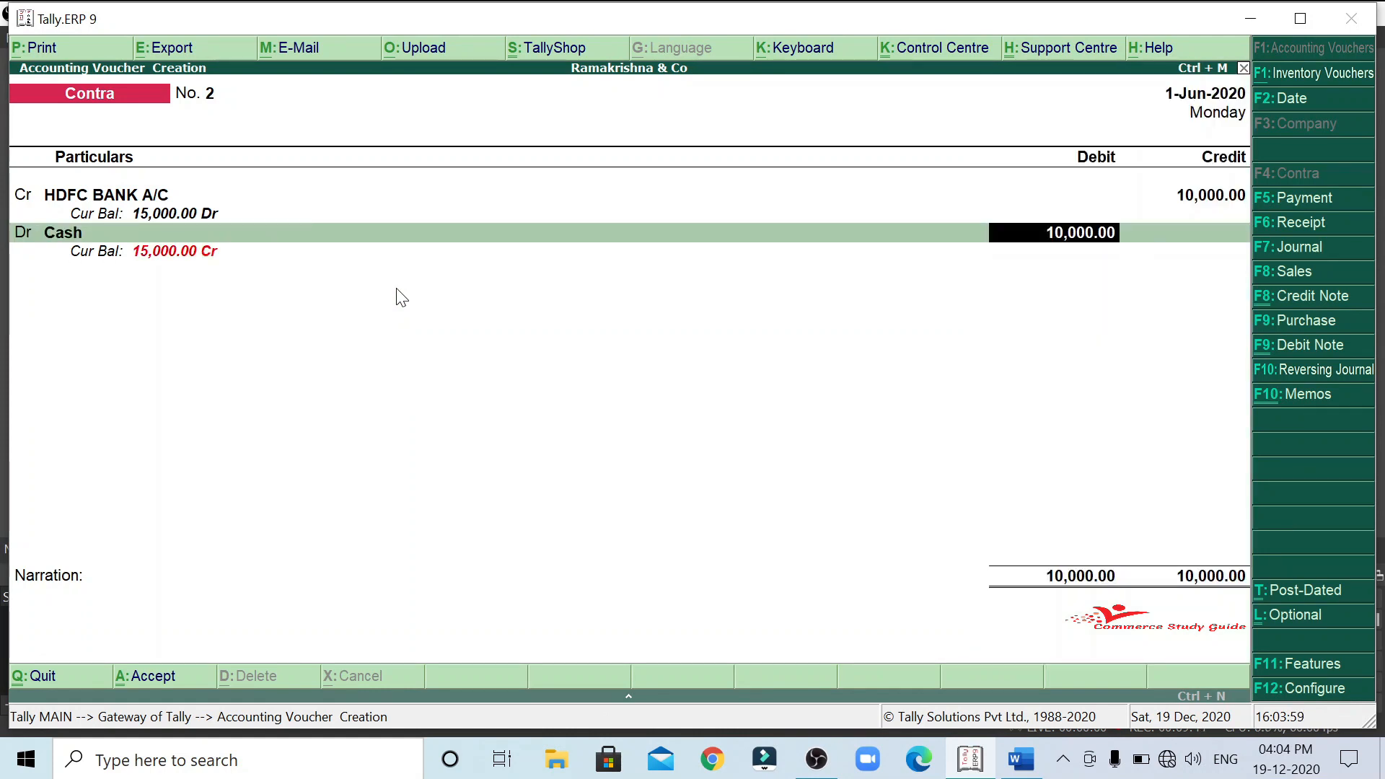
key("Return")
key("Return")
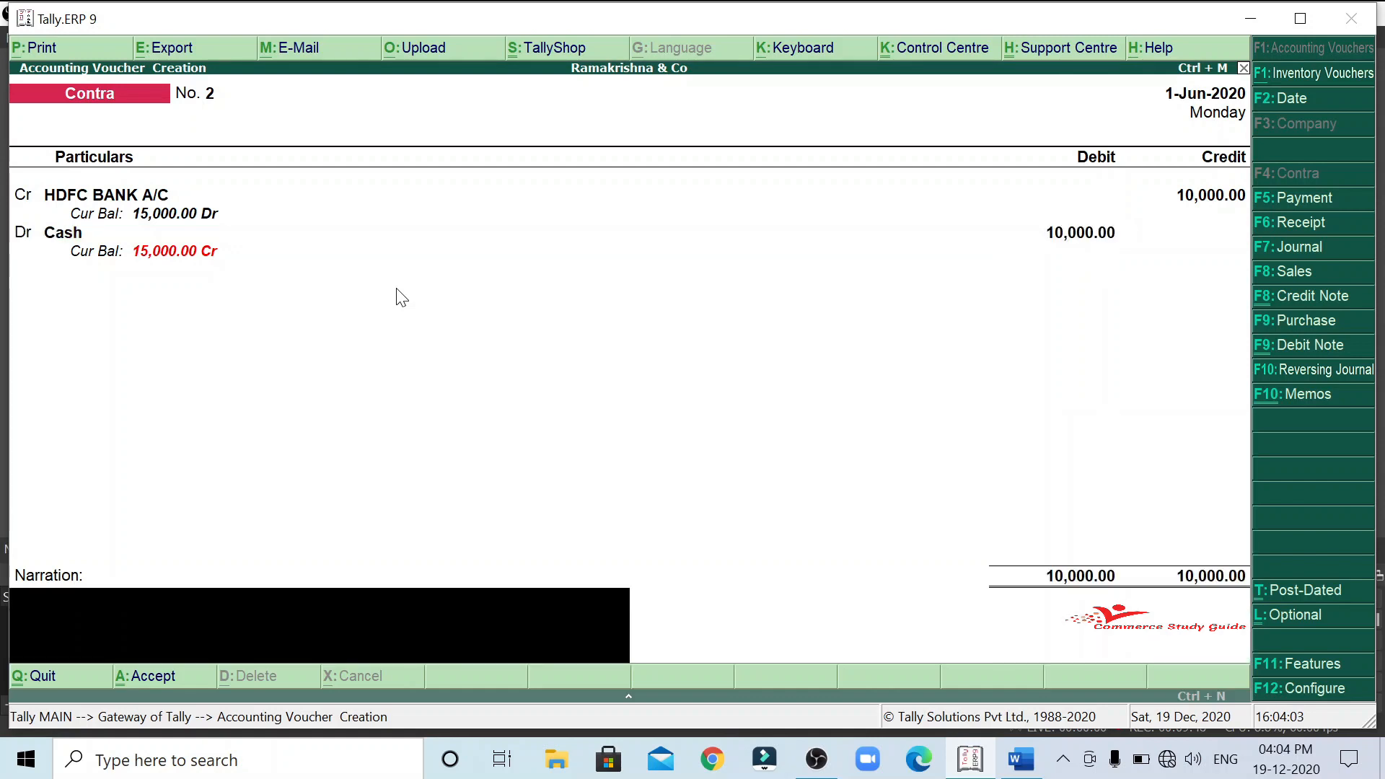
Enter the narration BEING CASH WITHDRAW FROM BANK and save the withdrawal voucher.
type("BEING CASH WITHDRAW FOD")
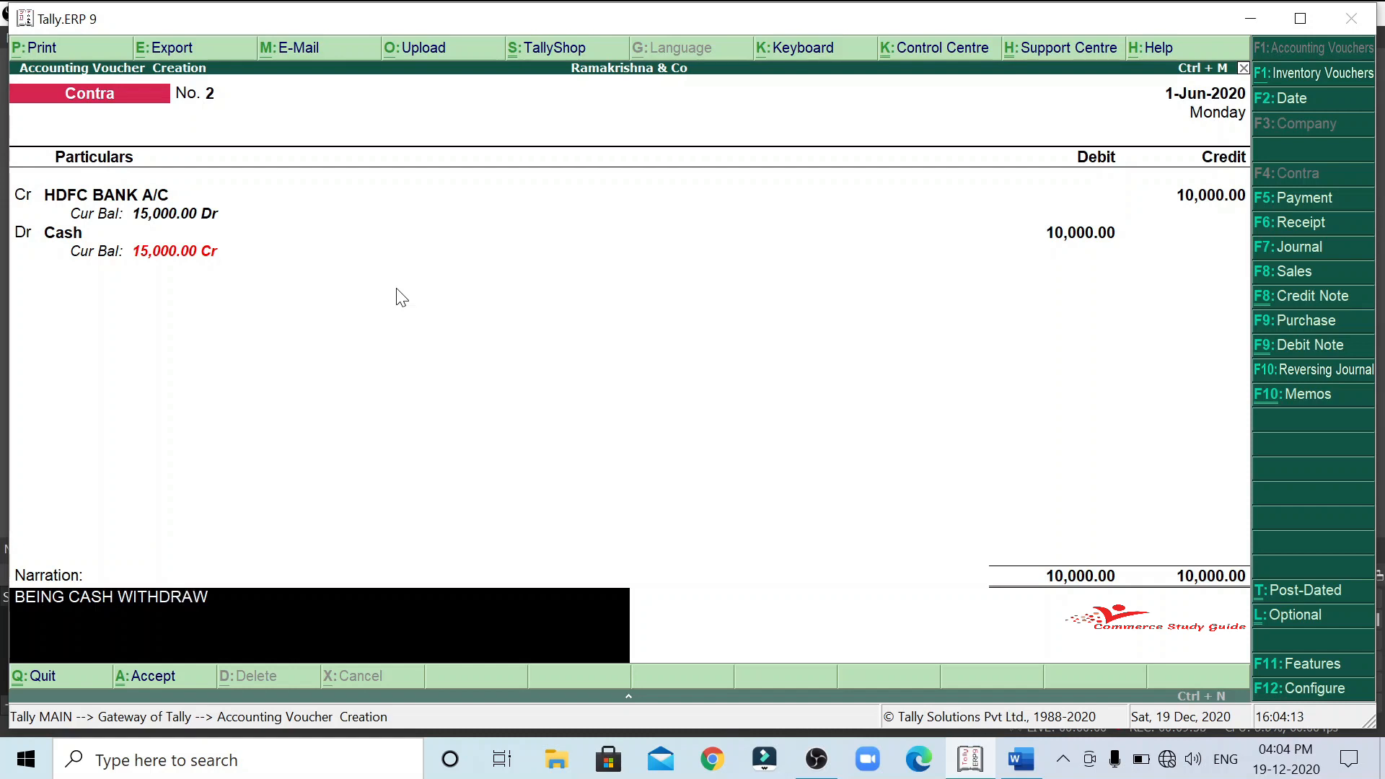
key("BackSpace")
key("BackSpace")
type("RI")
type("OM")
type(" BANK")
key("Return")
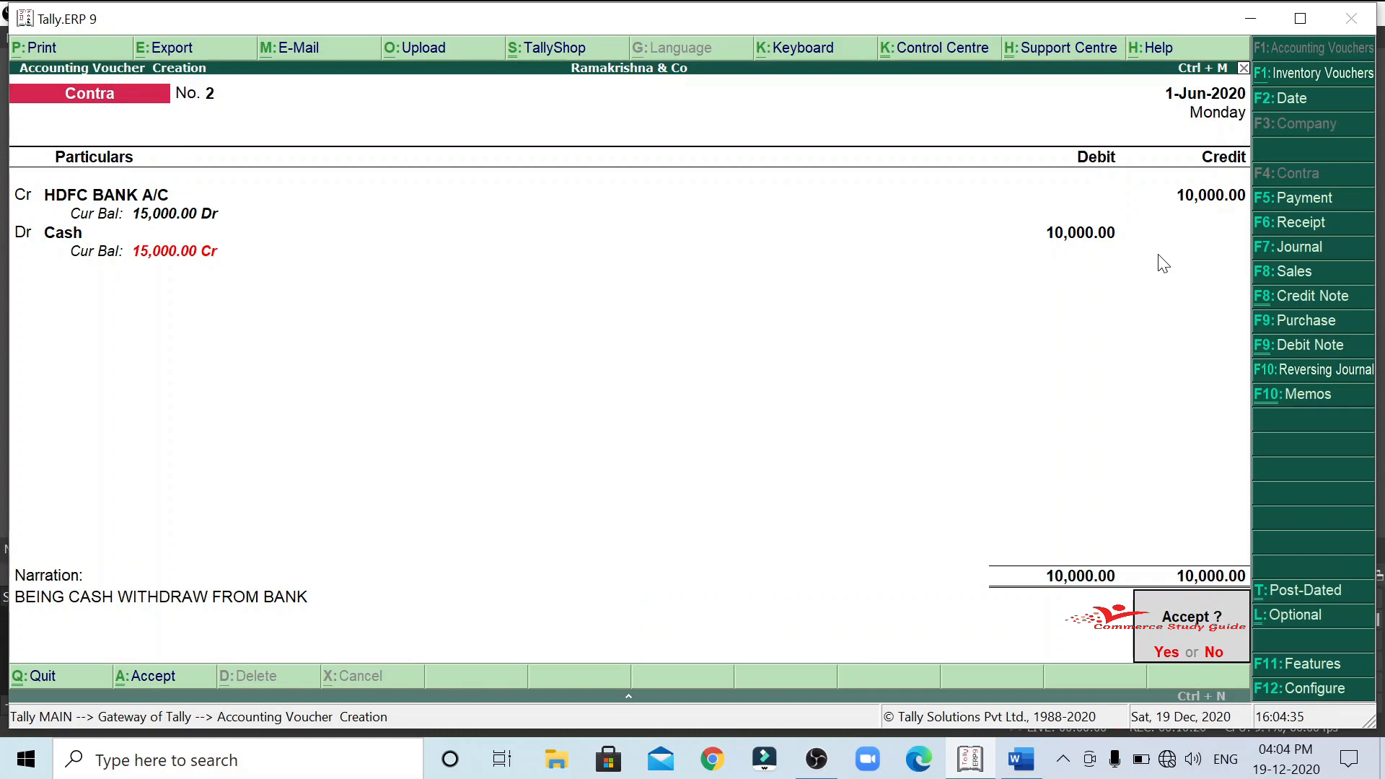
key("Return")
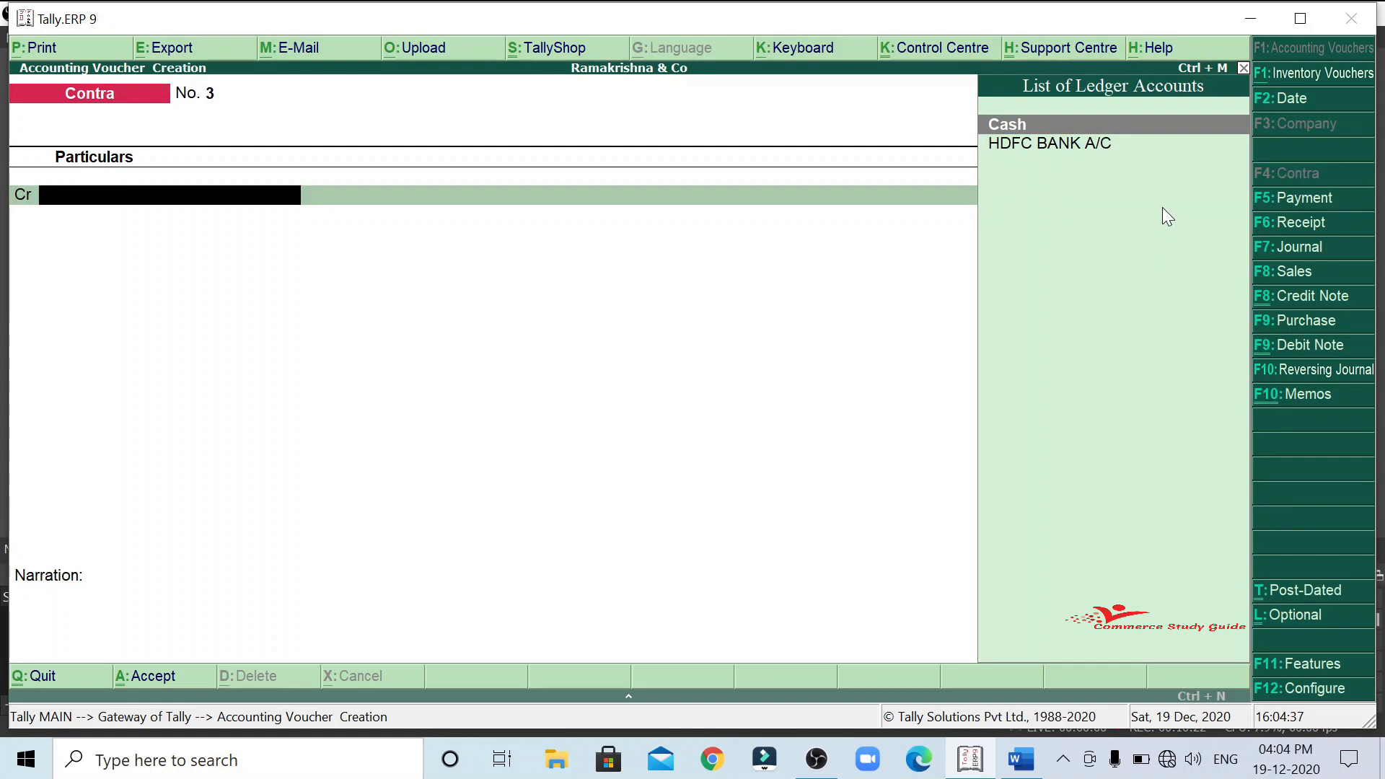